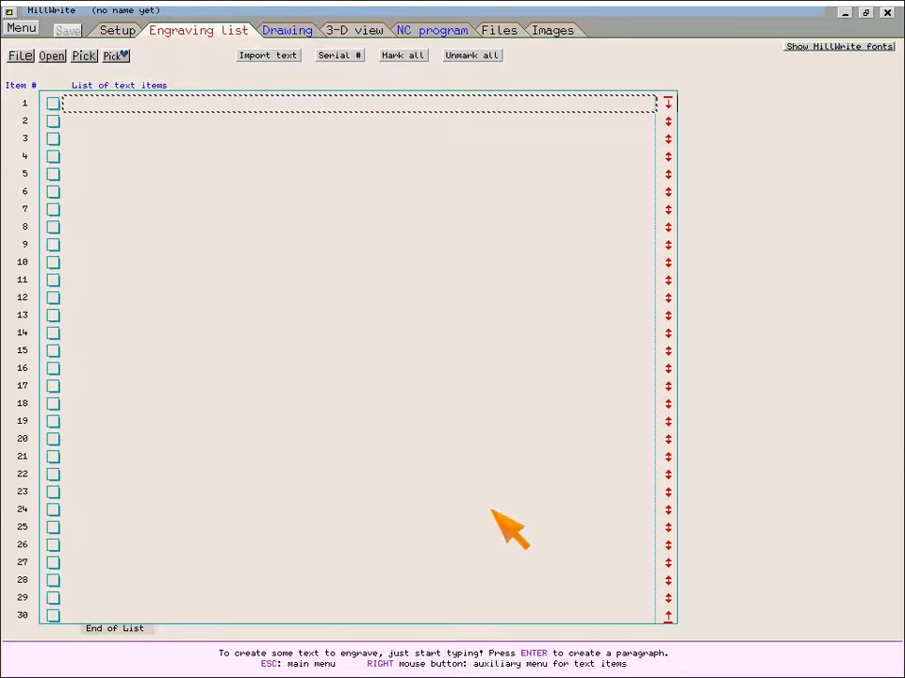
# - Add an engraving text item reading Sample to the list
pyautogui.write('Sample')
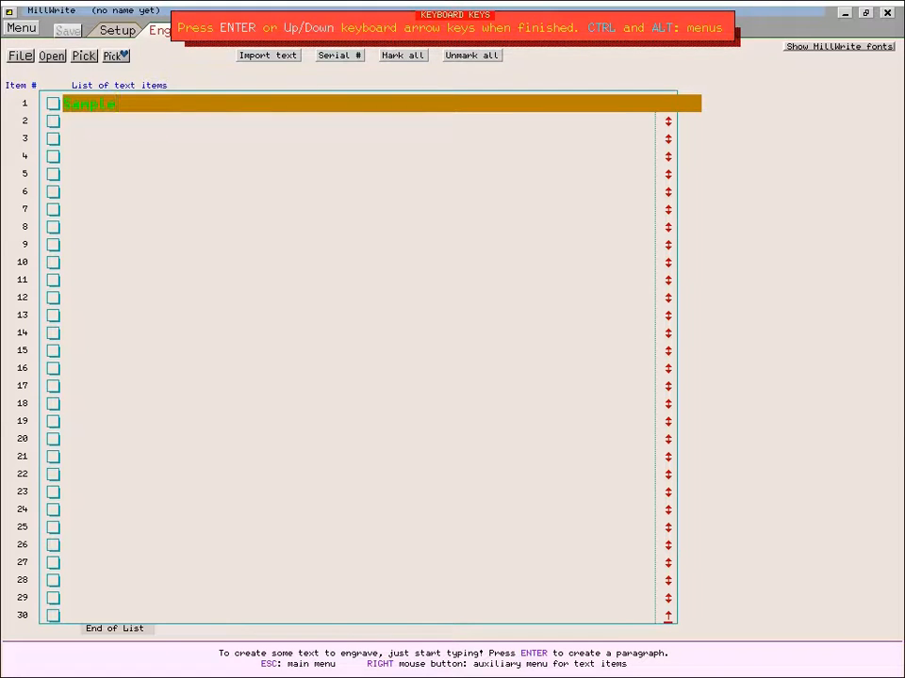
pyautogui.press('Return')
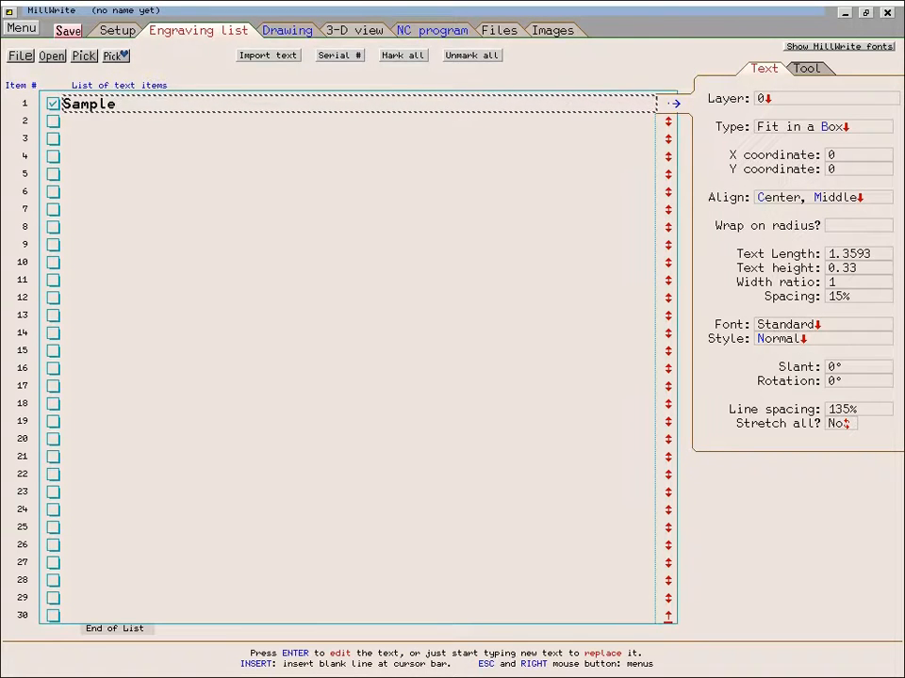
# - Inspect the text item's X and Y coordinate fields and its alignment location options
pyautogui.moveTo(739, 155)
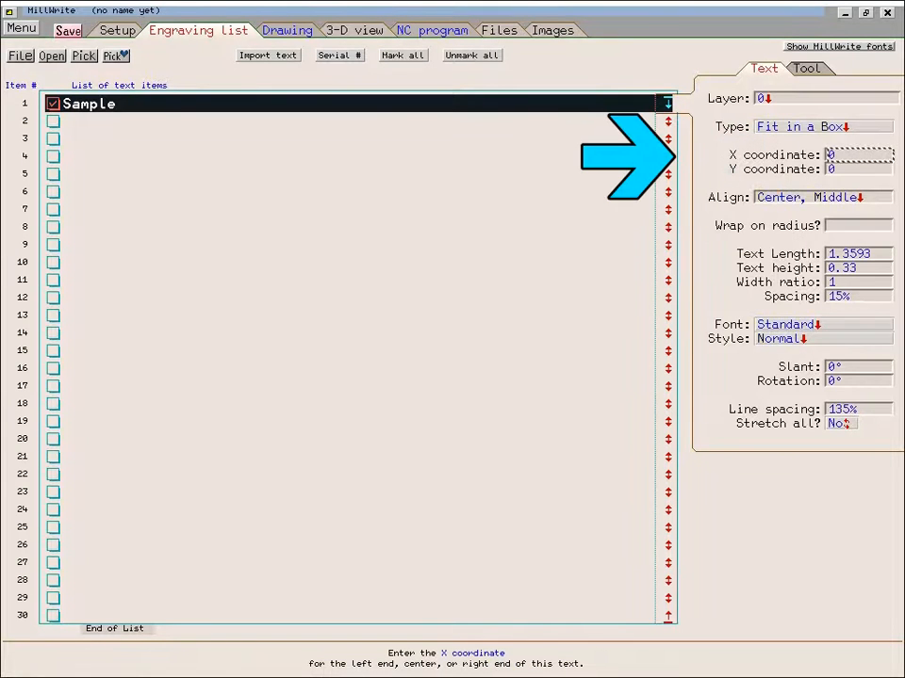
pyautogui.click(759, 171)
pyautogui.click(763, 157)
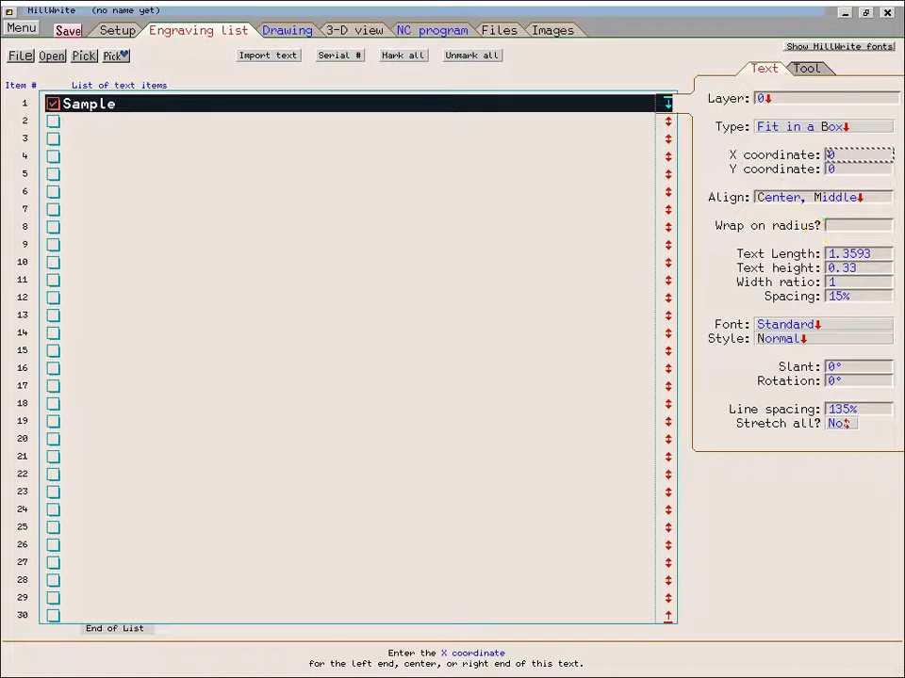
pyautogui.click(721, 198)
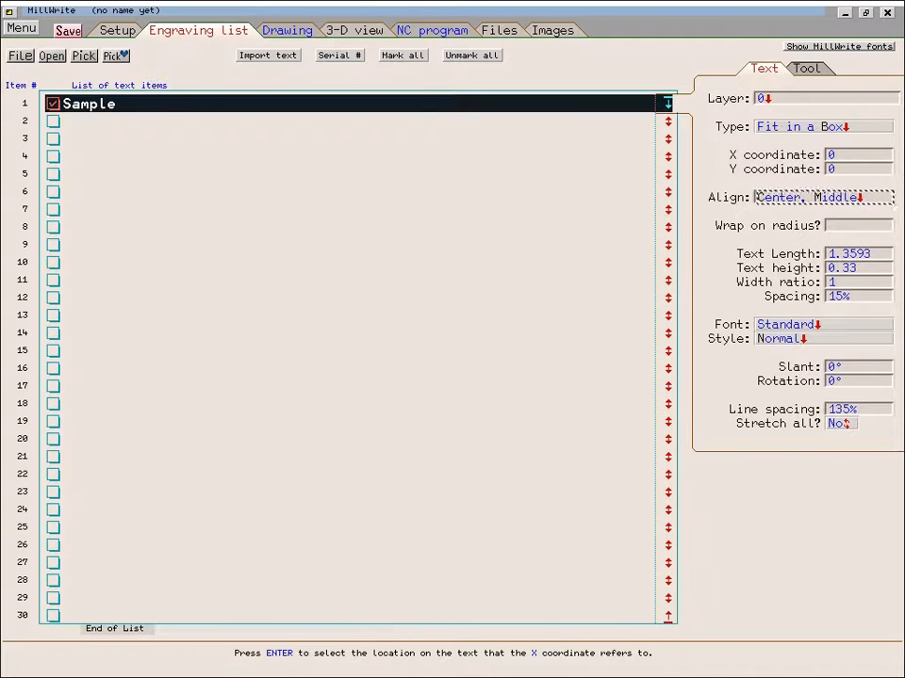
pyautogui.click(853, 198)
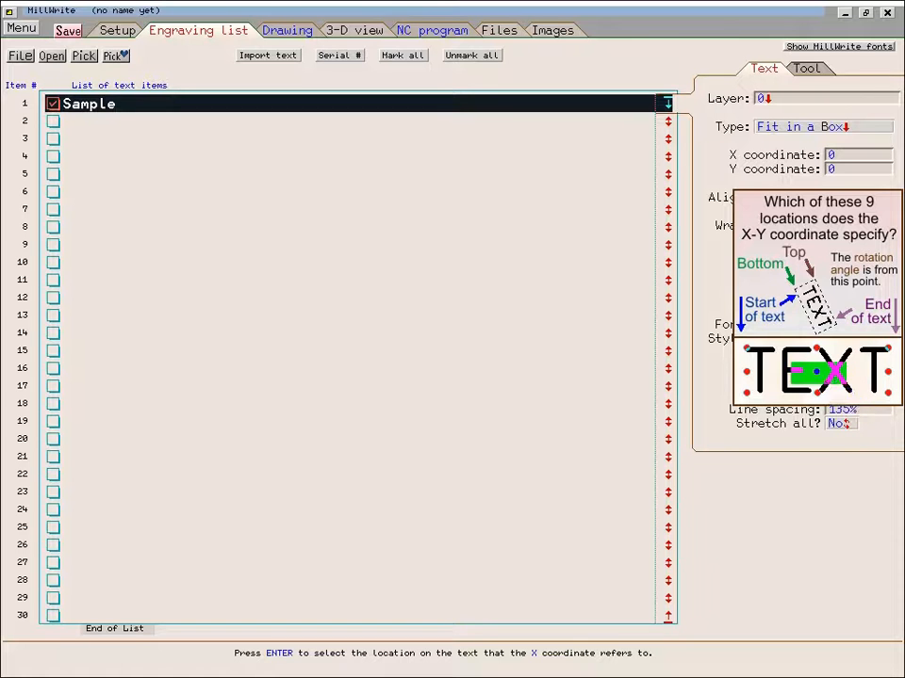
pyautogui.click(829, 375)
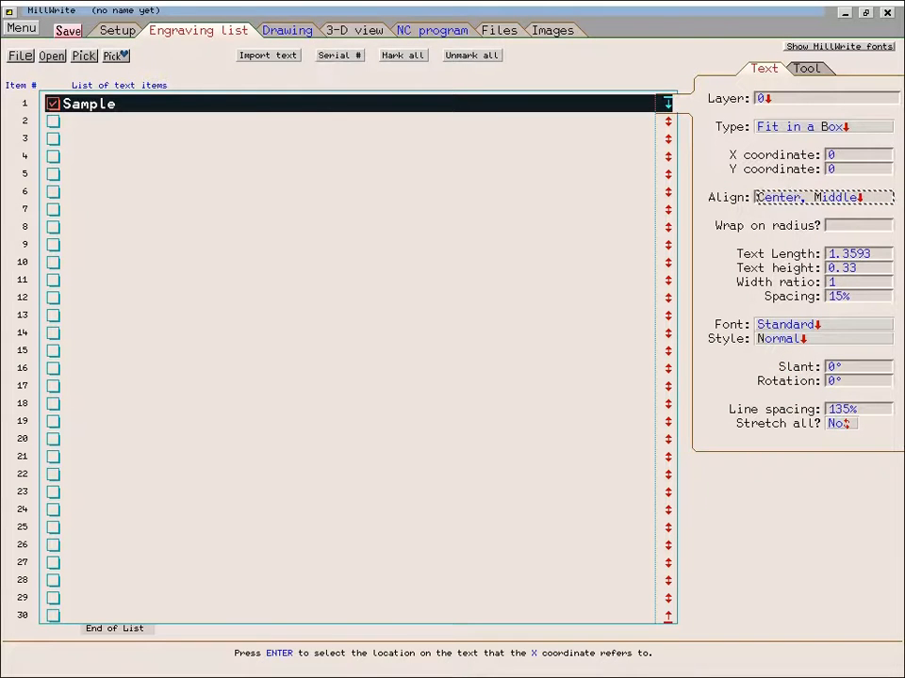
# - Open the drawing of the Sample text and select the text item
pyautogui.click(295, 32)
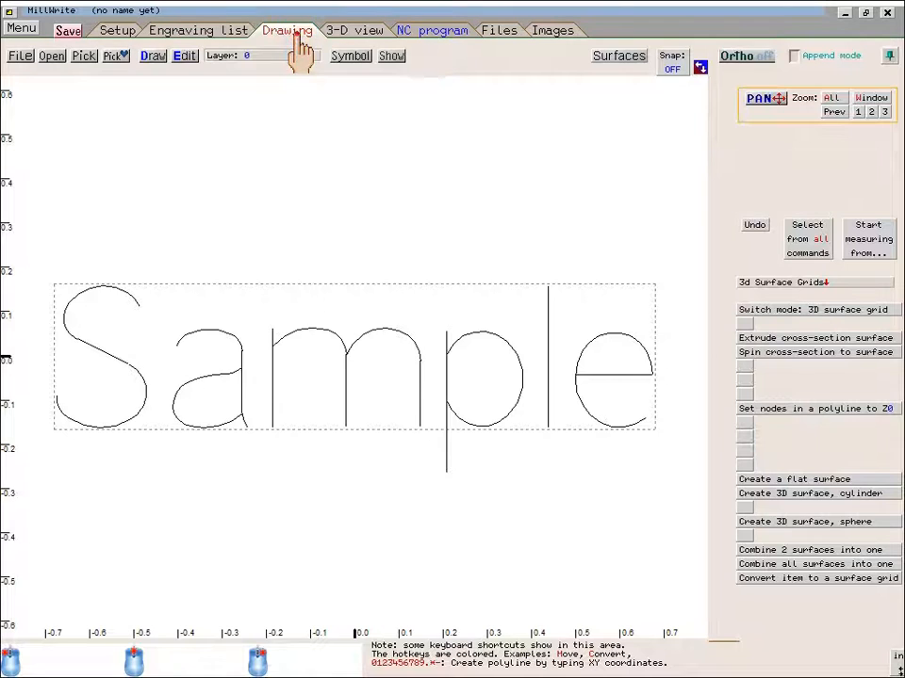
pyautogui.scroll(-1, 364, 364)
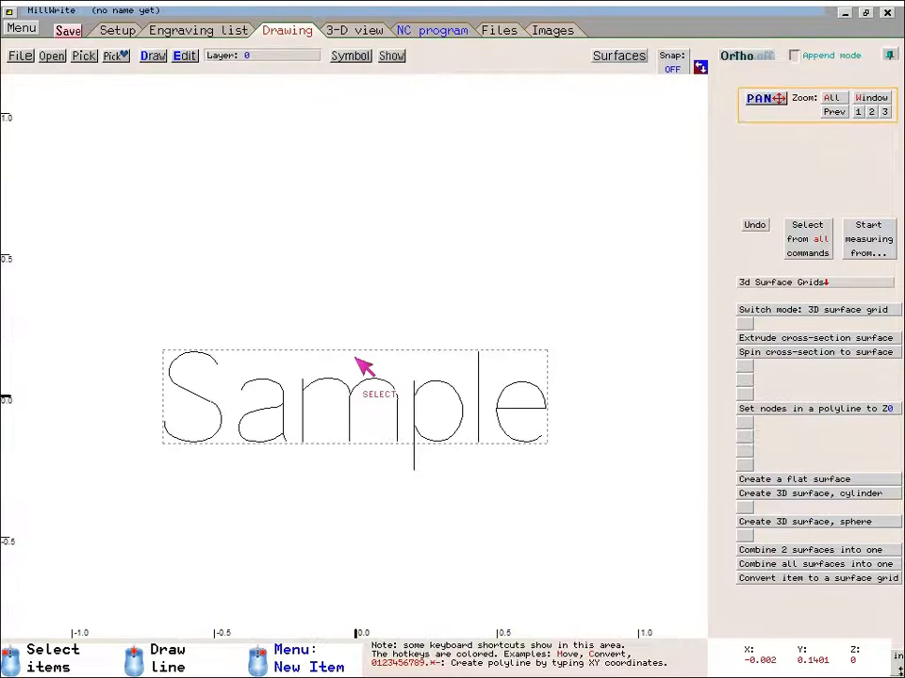
pyautogui.scroll(-1, 364, 358)
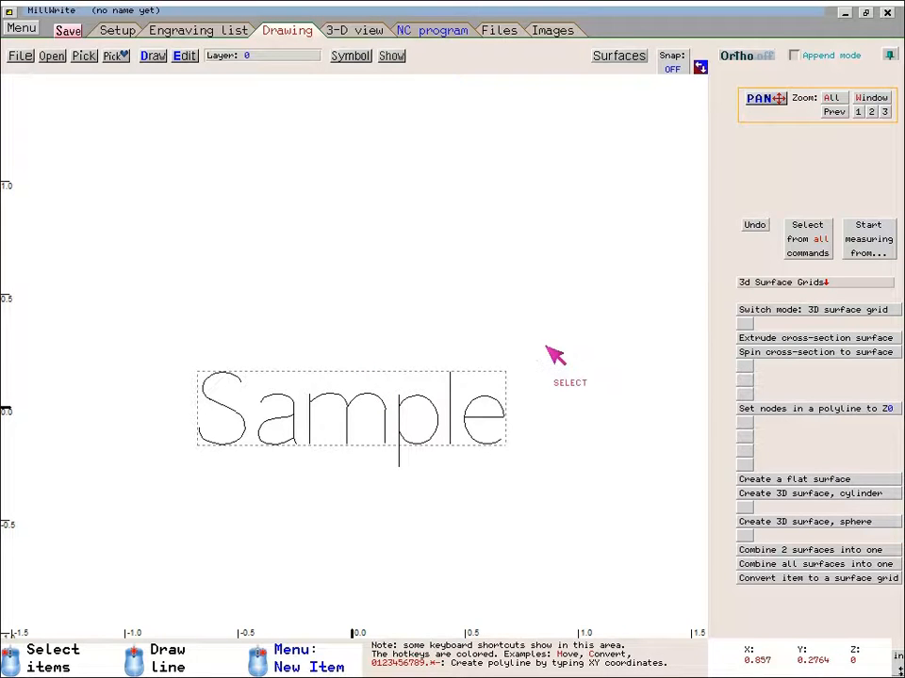
pyautogui.click(484, 371)
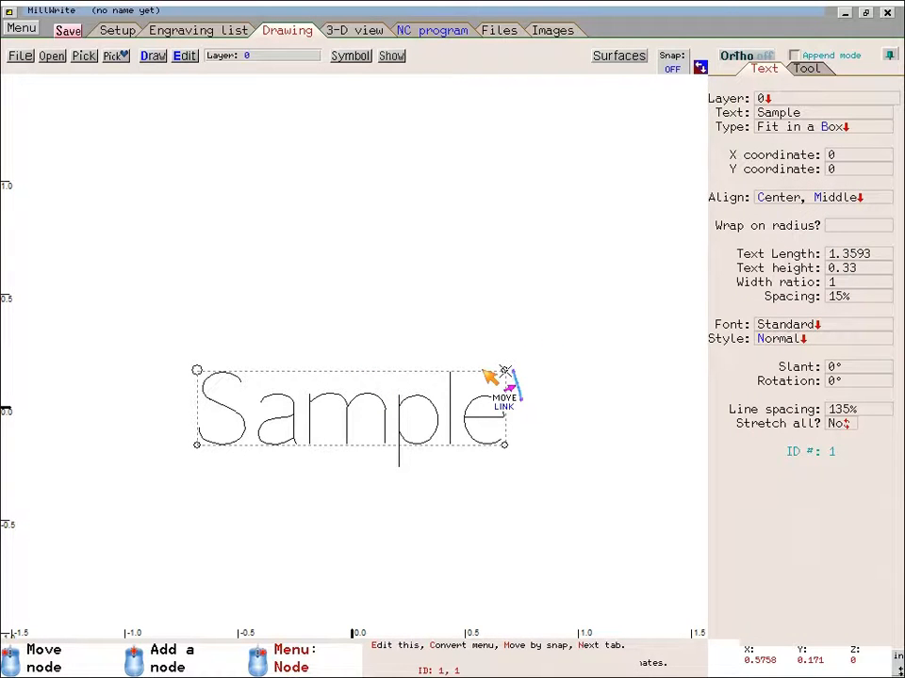
pyautogui.click(499, 332)
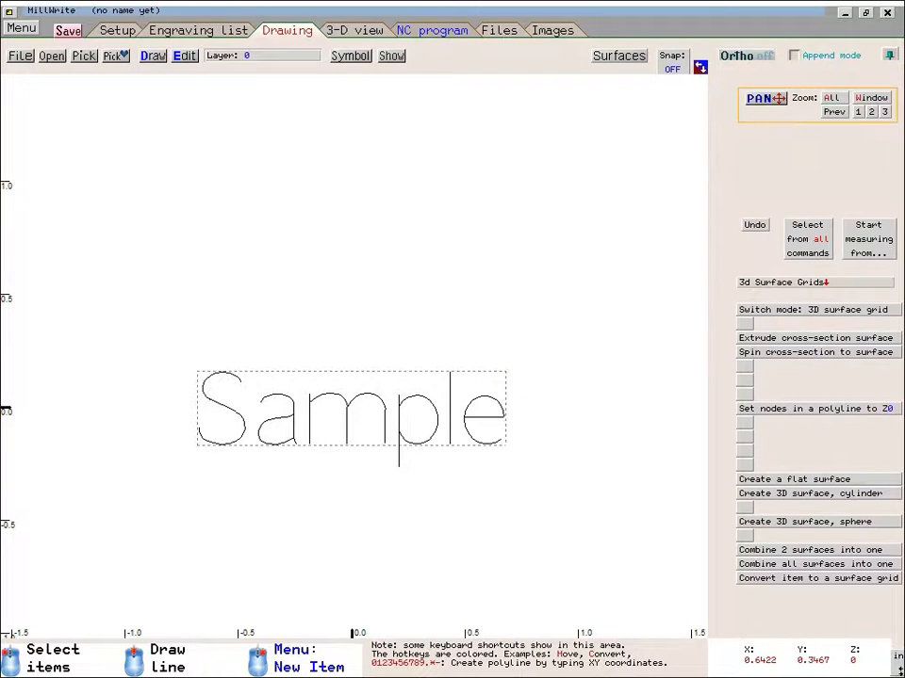
pyautogui.click(486, 376)
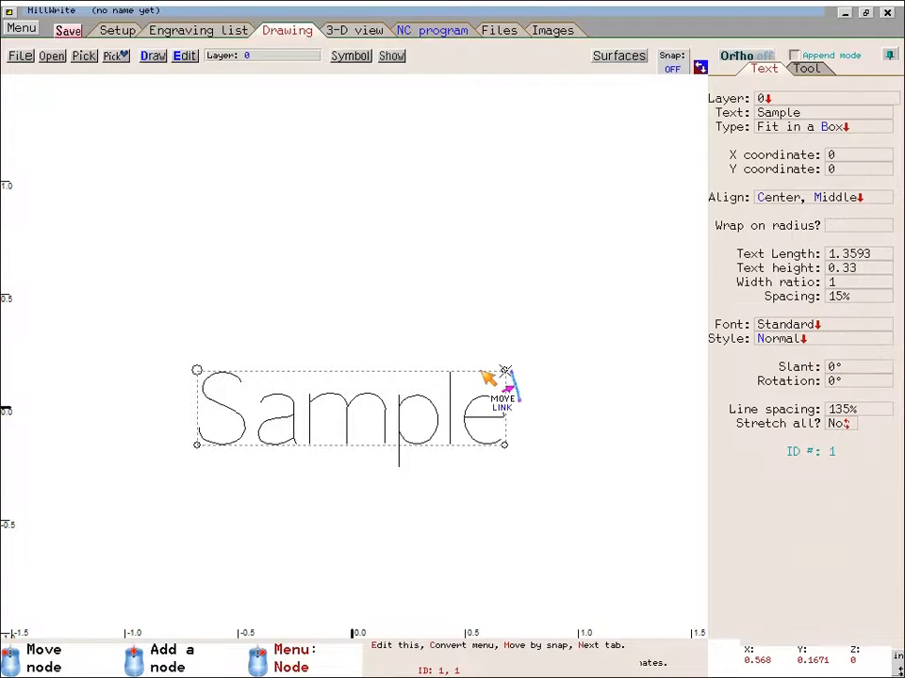
pyautogui.click(490, 321)
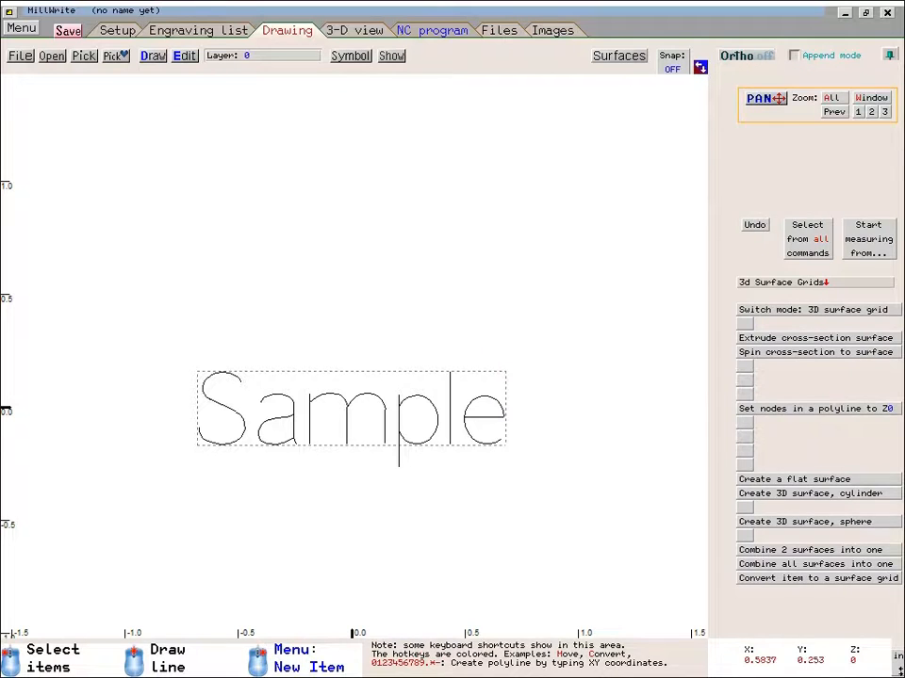
pyautogui.click(488, 375)
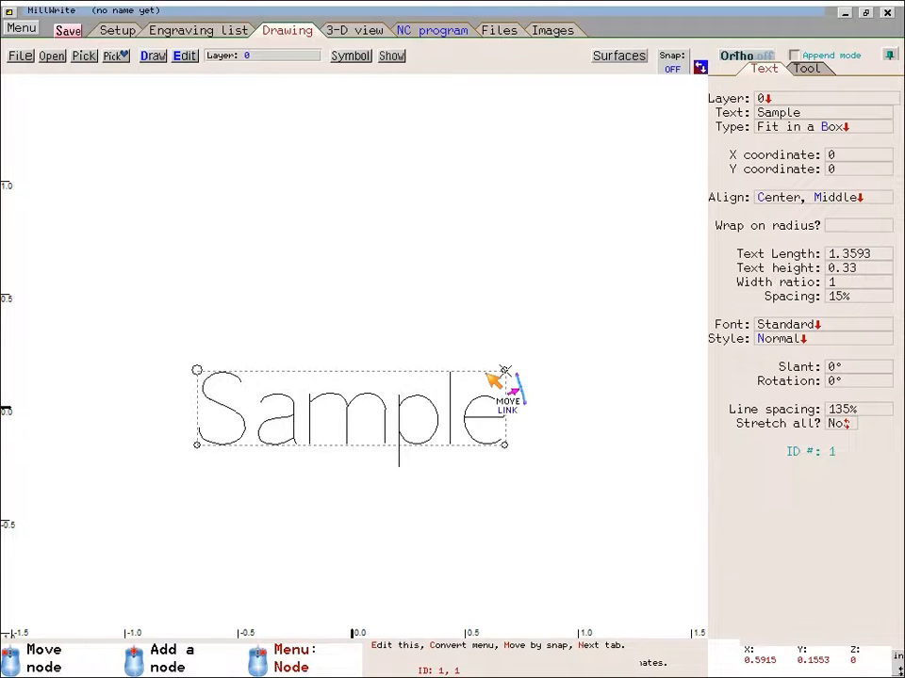
pyautogui.click(493, 500)
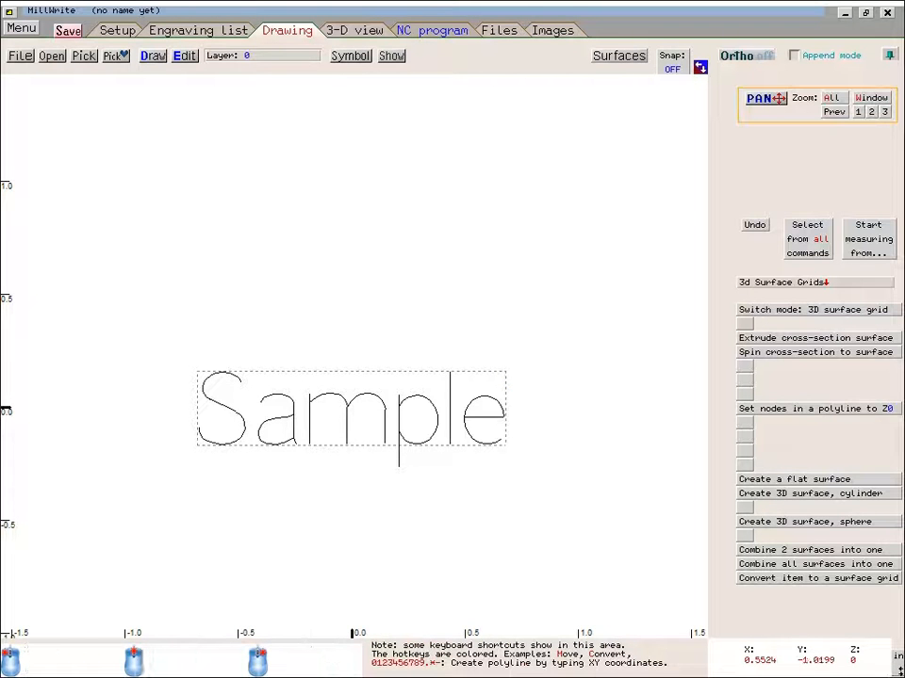
pyautogui.click(449, 448)
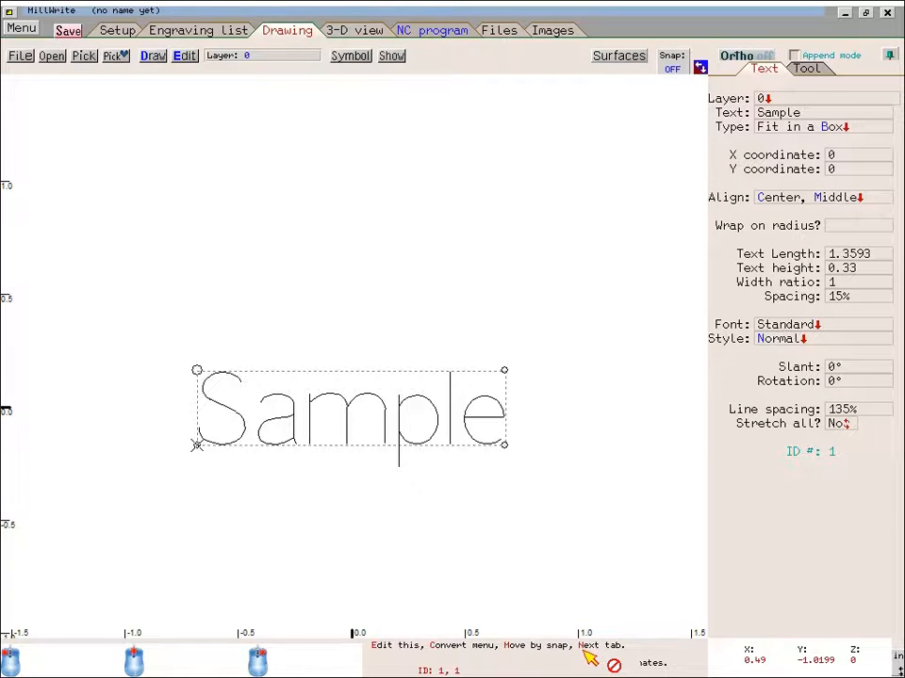
# - Wrap the Sample text around an arc with a radius of 1
pyautogui.press('Tab')
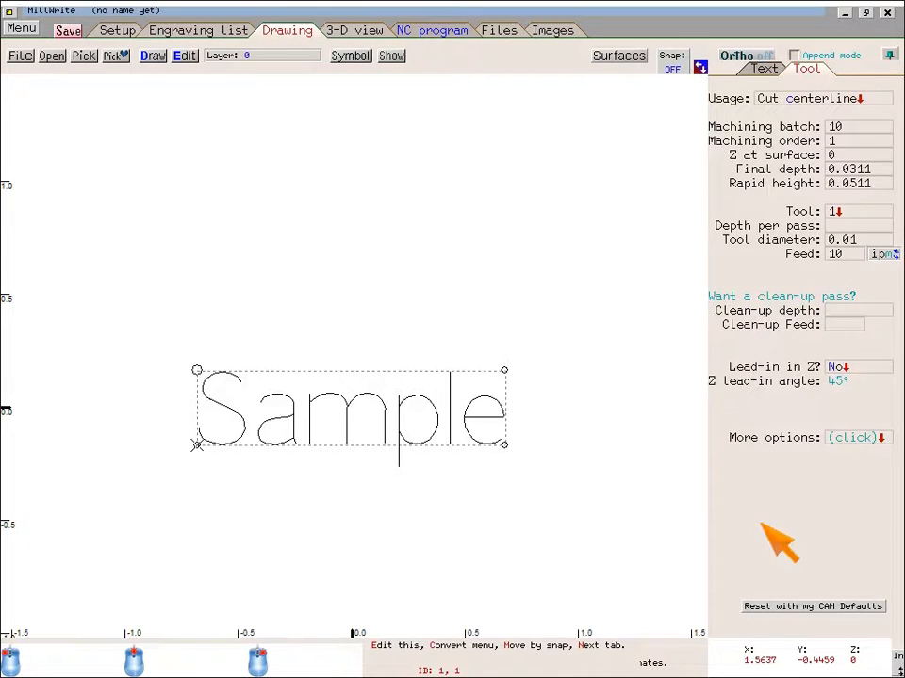
pyautogui.press('n')
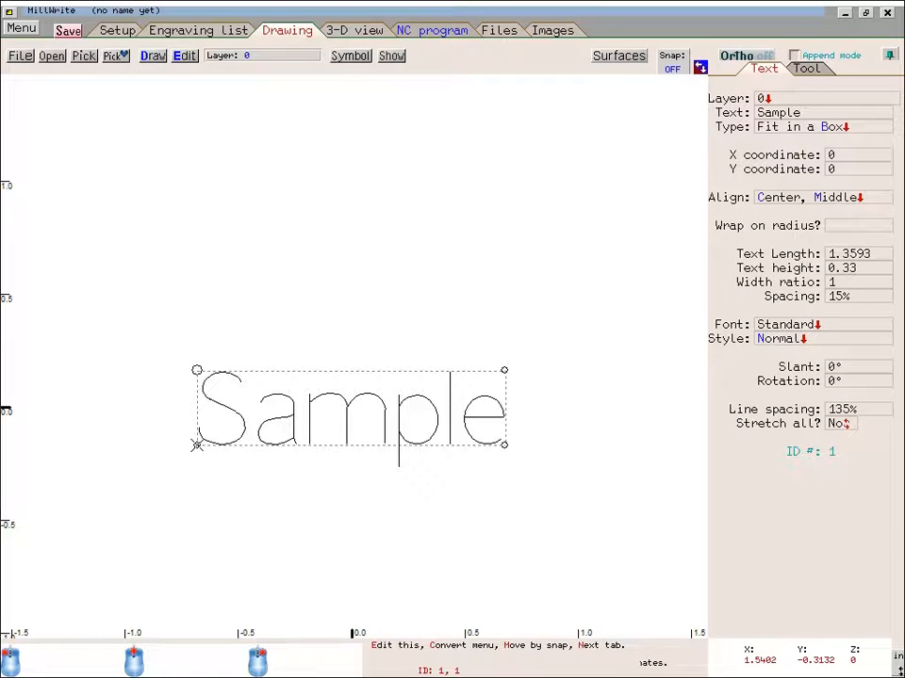
pyautogui.click(747, 251)
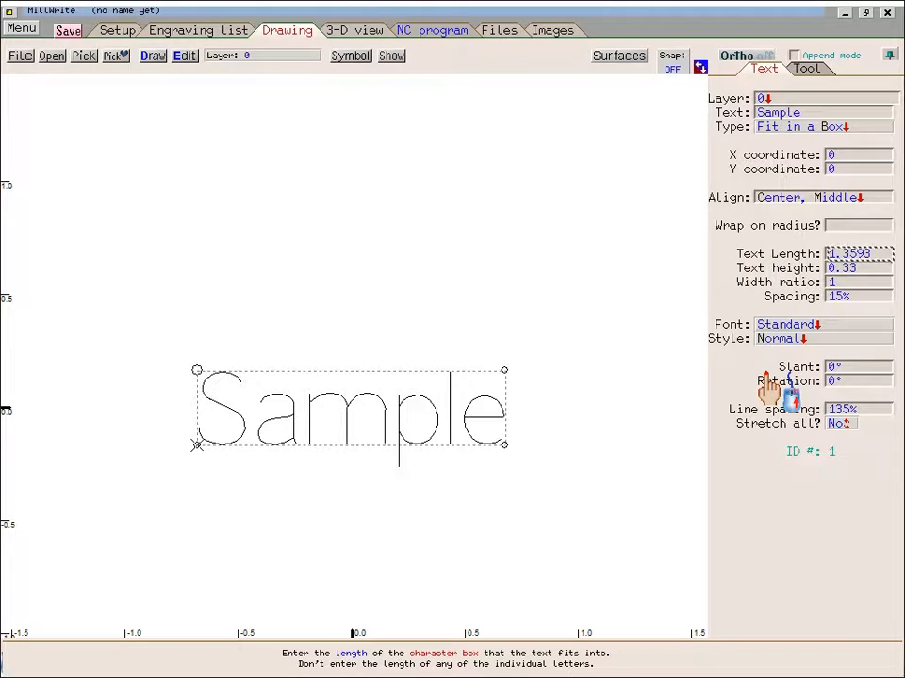
pyautogui.click(749, 226)
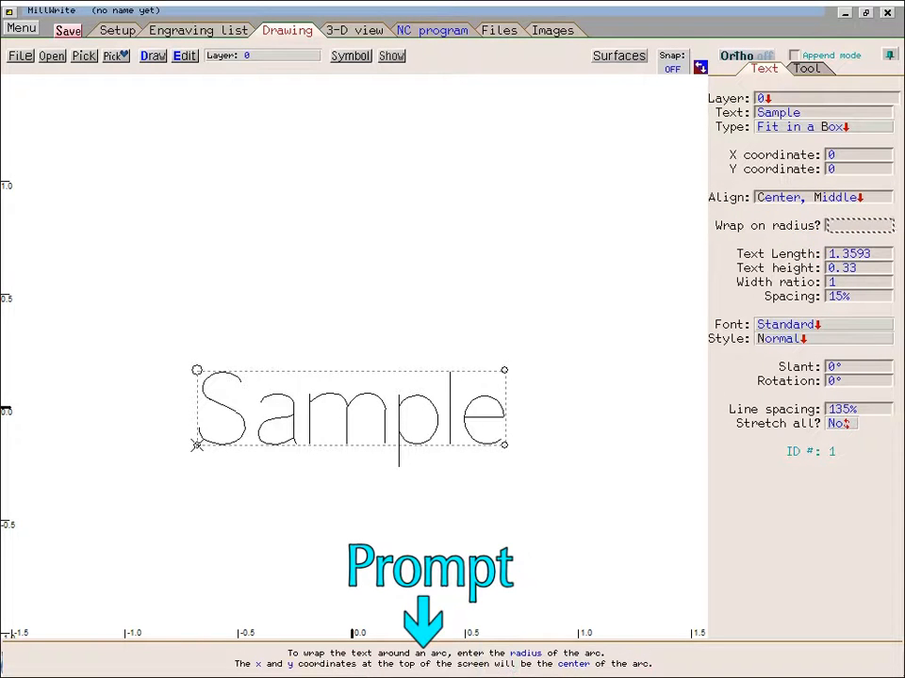
pyautogui.write('1')
pyautogui.press('Return')
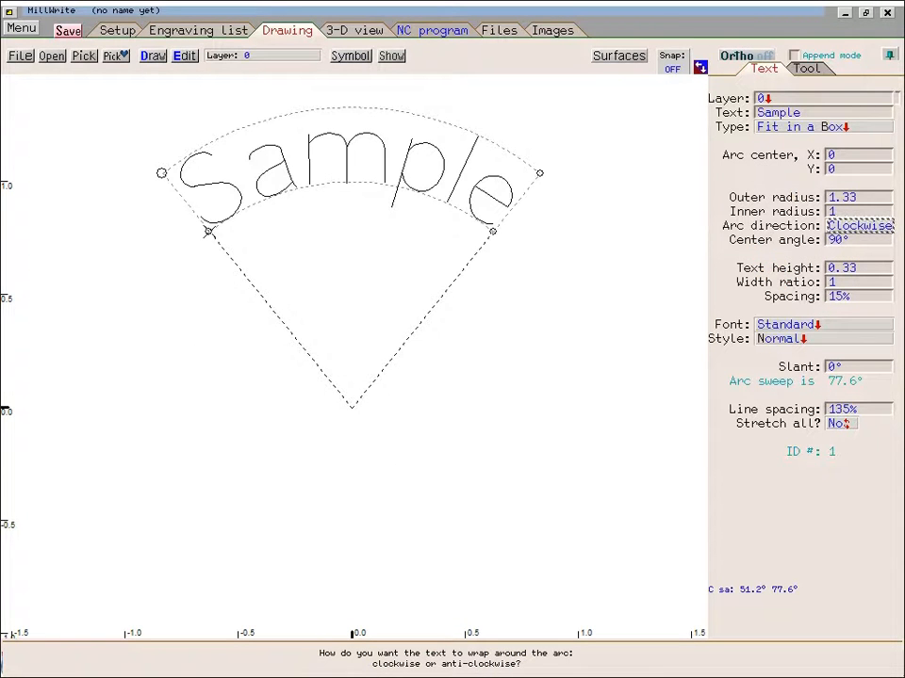
# - Remove the arc wrapping by setting the inner radius to 0
pyautogui.click(754, 158)
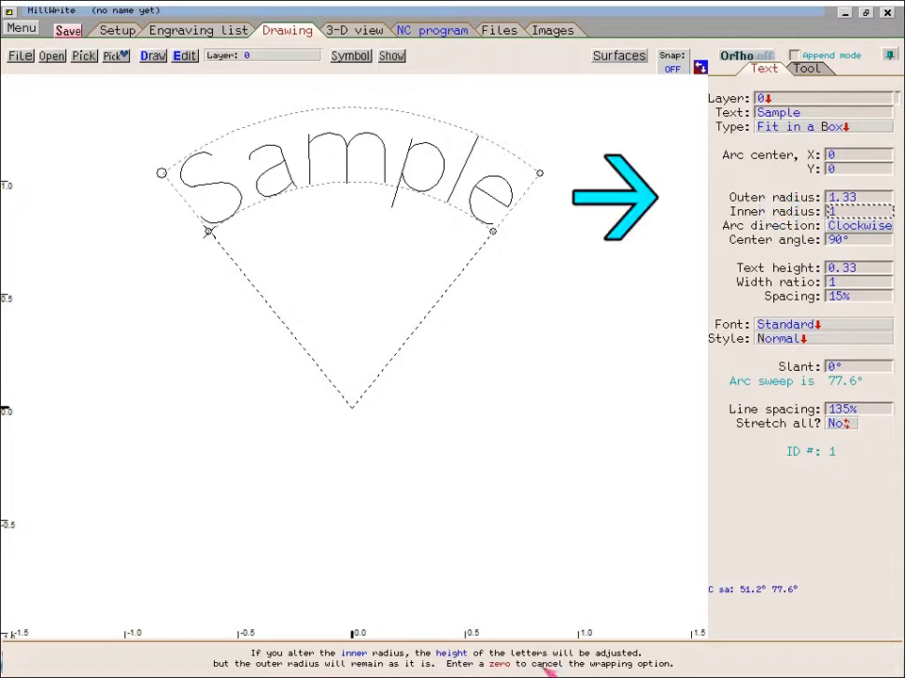
pyautogui.click(768, 212)
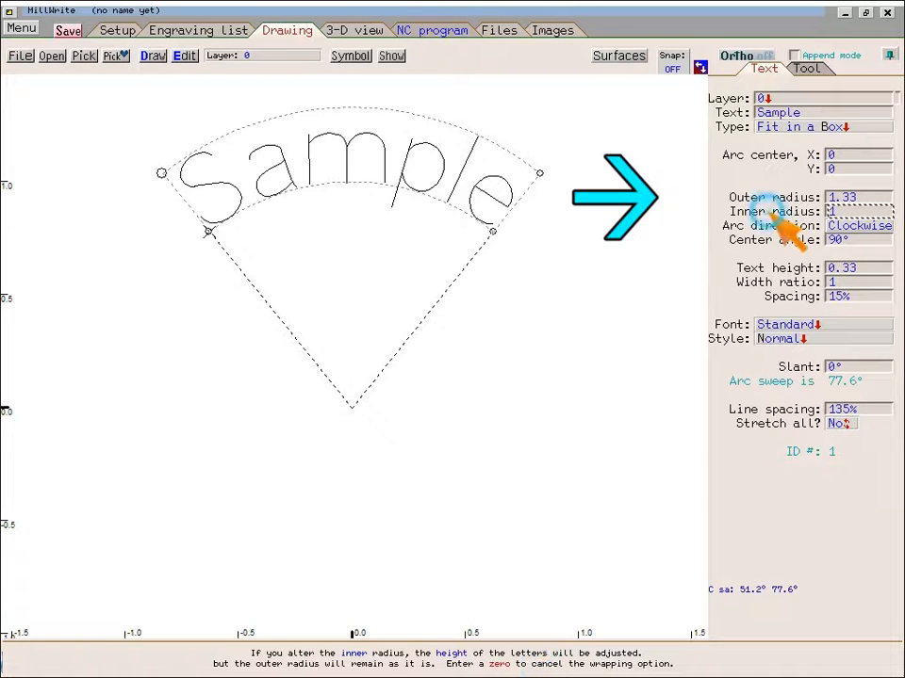
pyautogui.write('0')
pyautogui.press('Return')
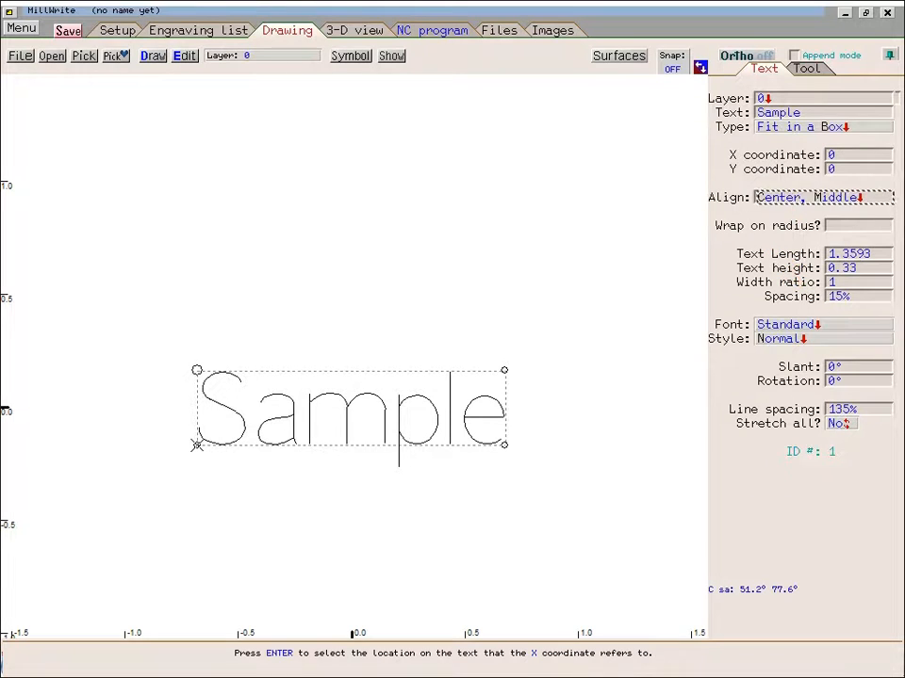
# - Try width ratios of 0.5 and 2 on the text, then reset the width ratio to 1
pyautogui.click(784, 285)
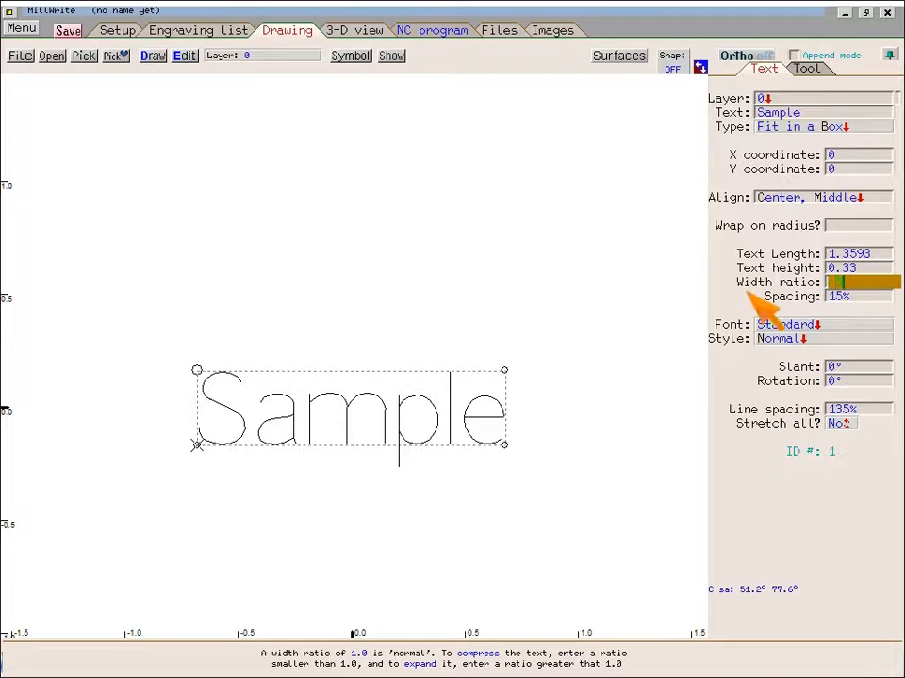
pyautogui.write('0.5')
pyautogui.press('Return')
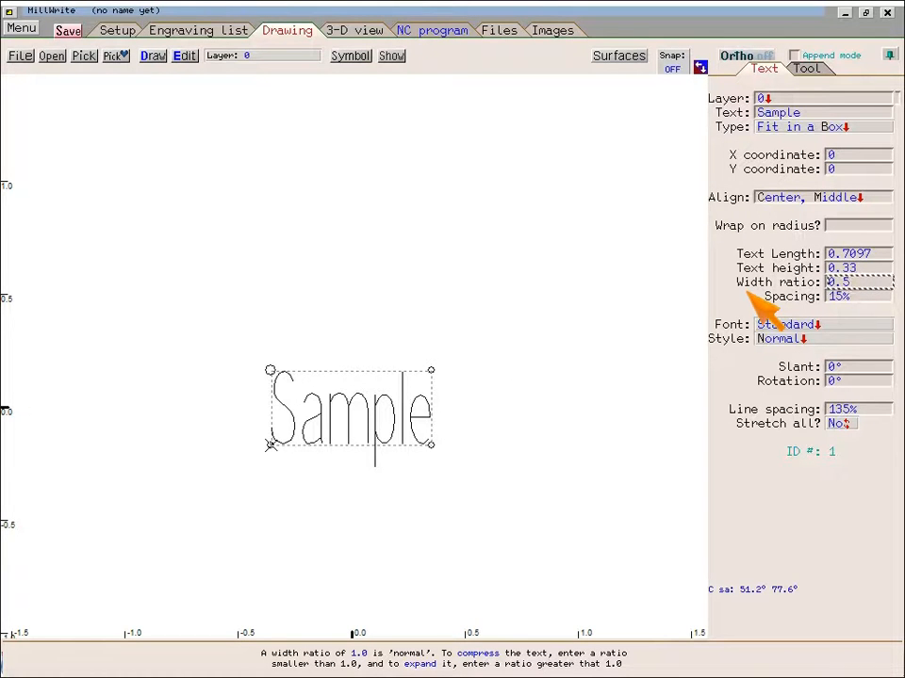
pyautogui.write('2')
pyautogui.press('Return')
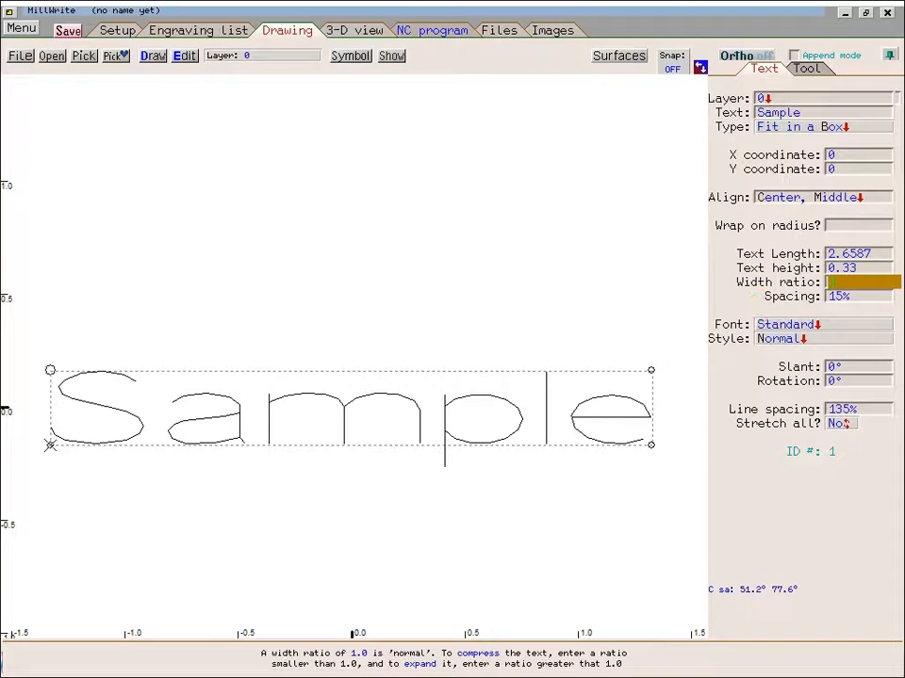
pyautogui.write('1')
pyautogui.press('Return')
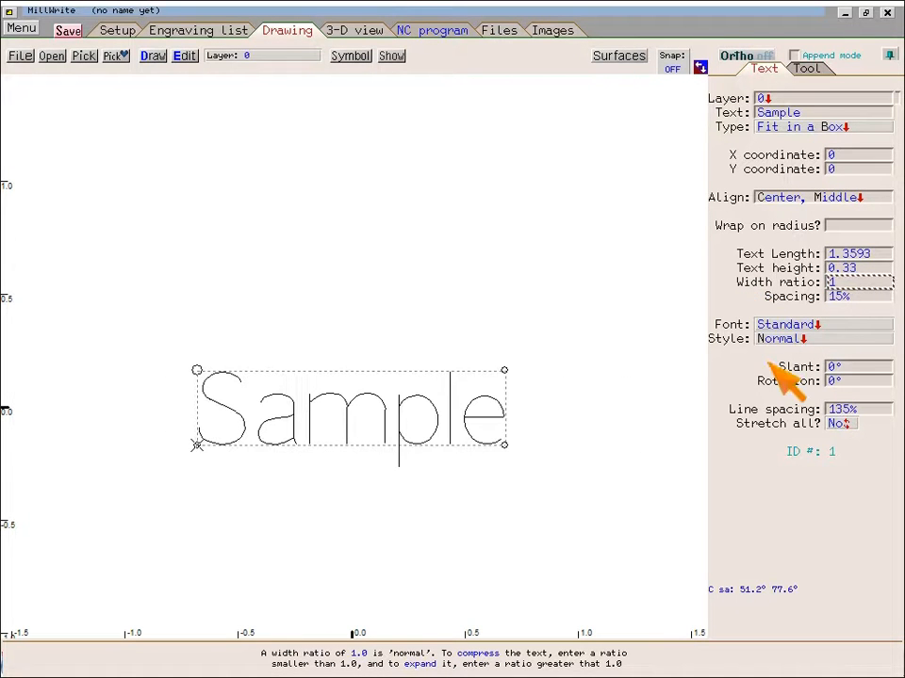
# - Try a 15° slant on the text, then reset the slant to 0°
pyautogui.click(820, 367)
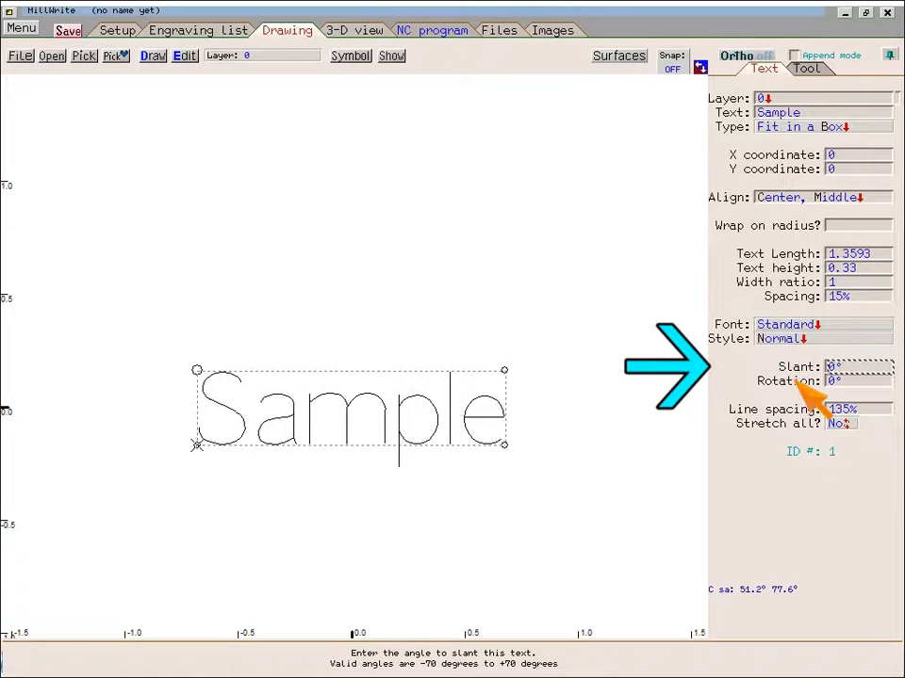
pyautogui.write('15')
pyautogui.press('Return')
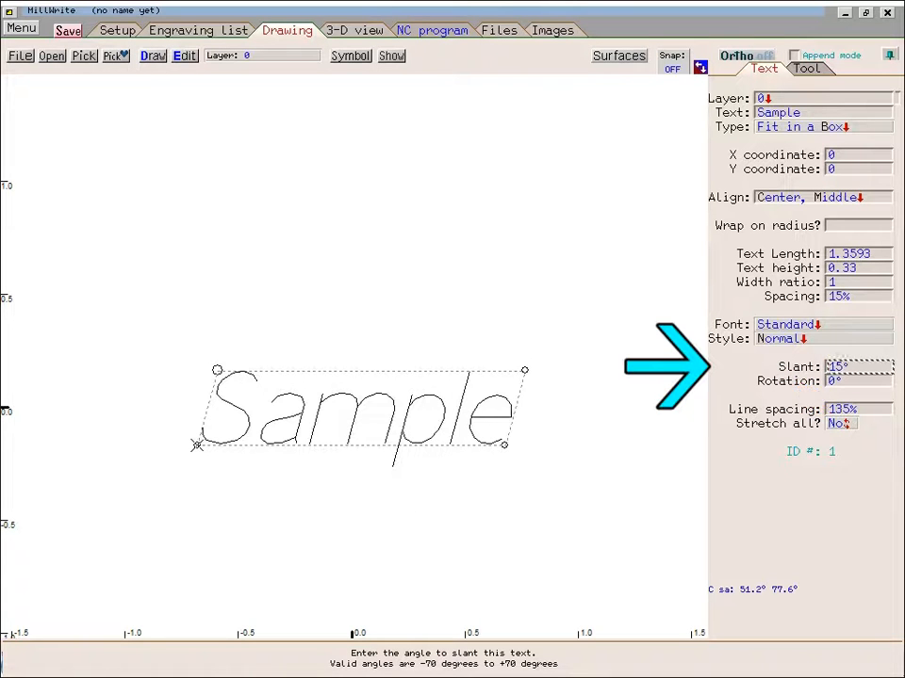
pyautogui.write('0')
pyautogui.press('Return')
# - Try rotating the text by 22°, 44° and 90°, then reset the rotation to 0°
pyautogui.click(796, 384)
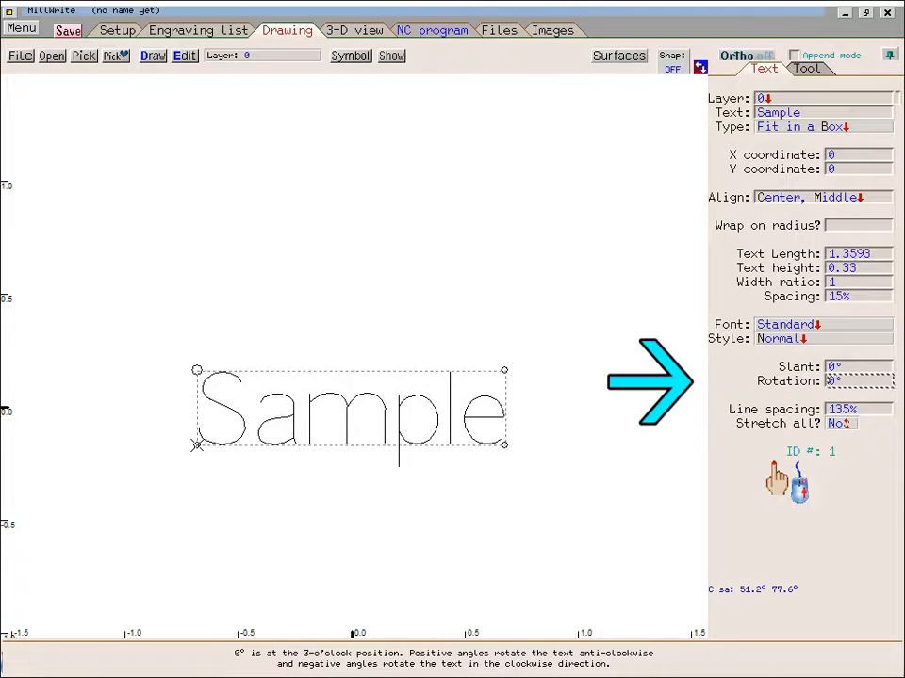
pyautogui.click(835, 381)
pyautogui.write('22')
pyautogui.press('Return')
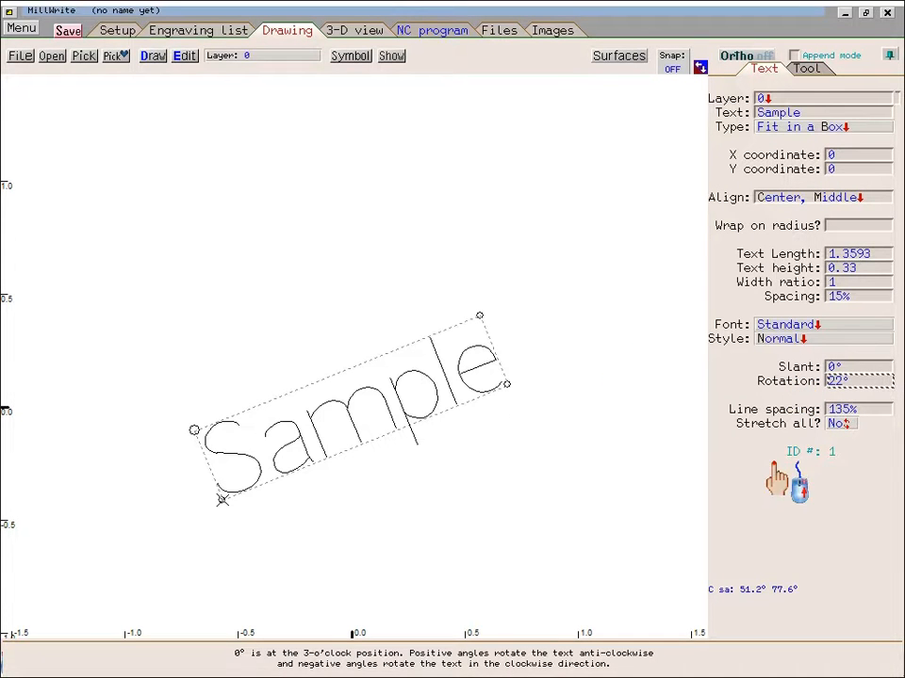
pyautogui.click(837, 381)
pyautogui.write('44')
pyautogui.press('Return')
pyautogui.click(837, 381)
pyautogui.write('90')
pyautogui.press('Return')
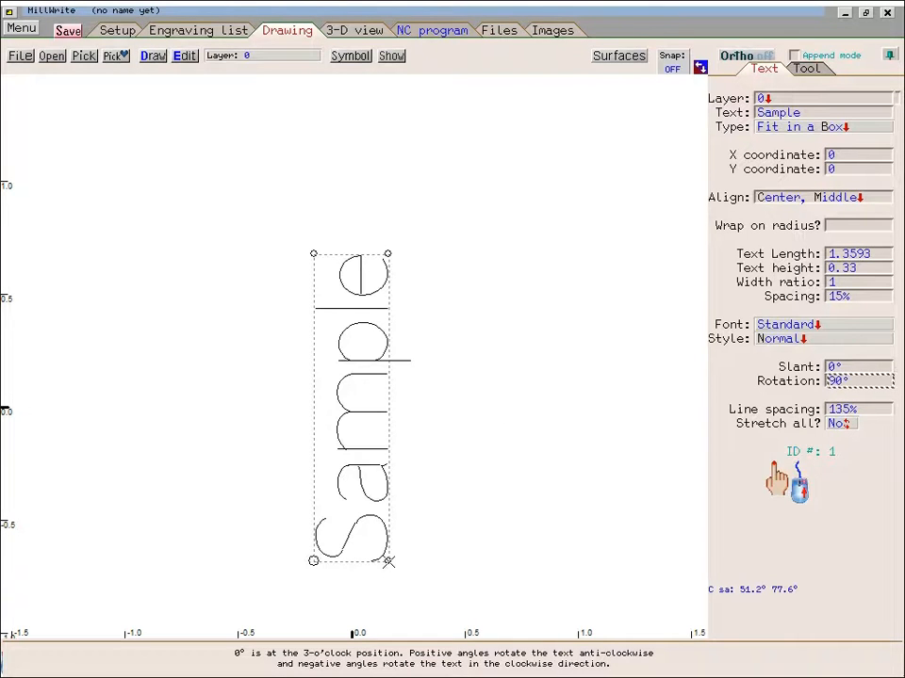
pyautogui.click(837, 380)
pyautogui.write('0')
pyautogui.press('Return')
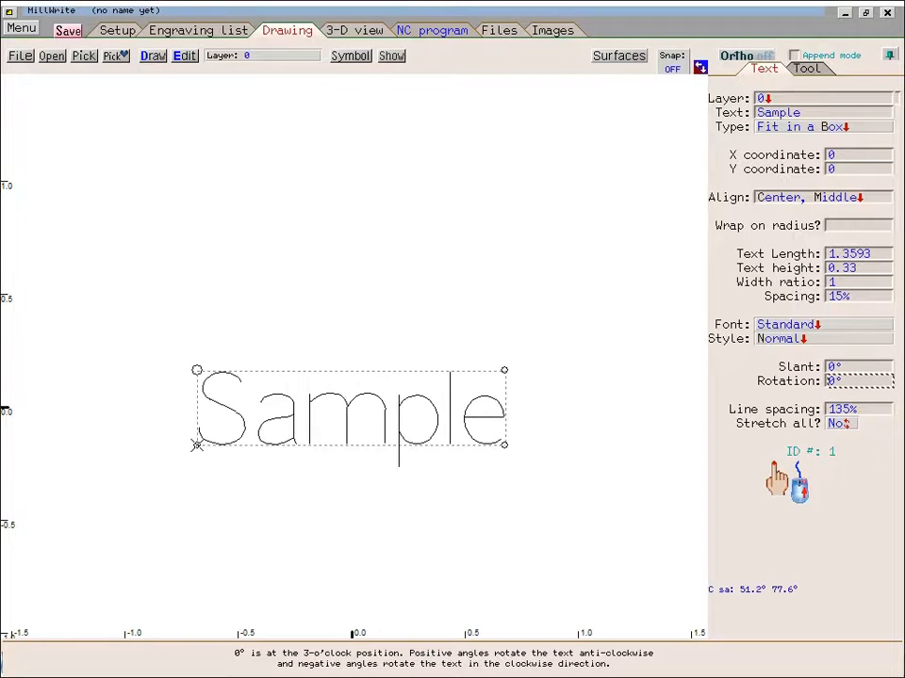
# - Try setting the text's usage to Drawing aid, then switch it back to Cut centerline
pyautogui.click(806, 68)
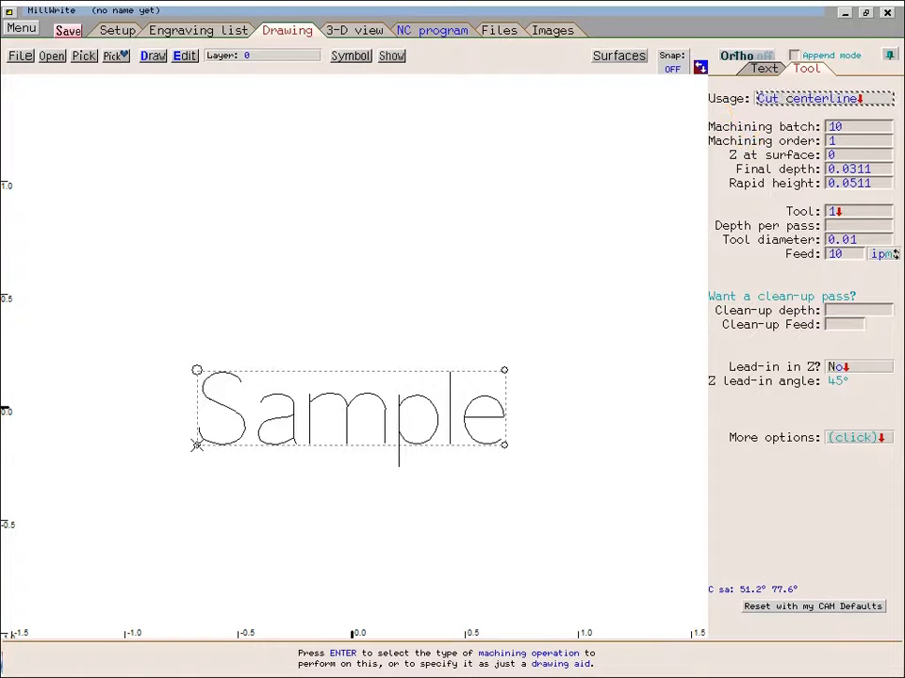
pyautogui.press('Return')
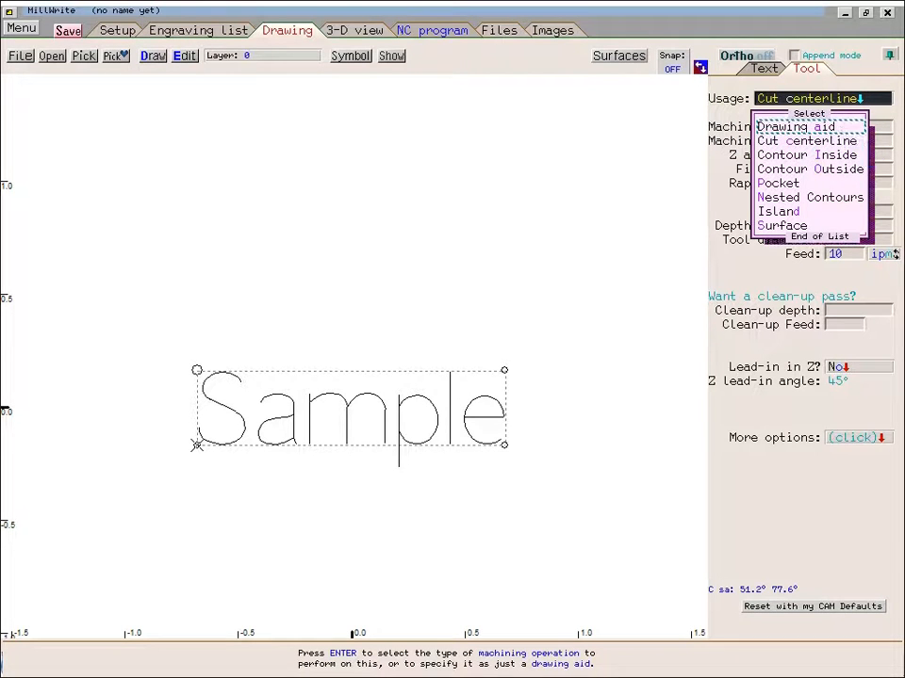
pyautogui.click(838, 126)
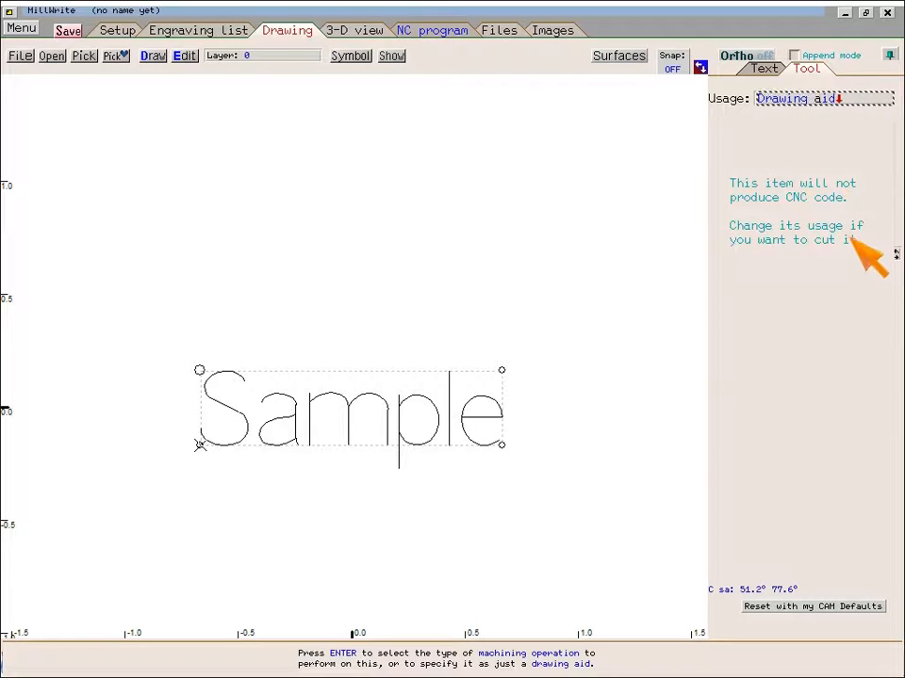
pyautogui.click(880, 97)
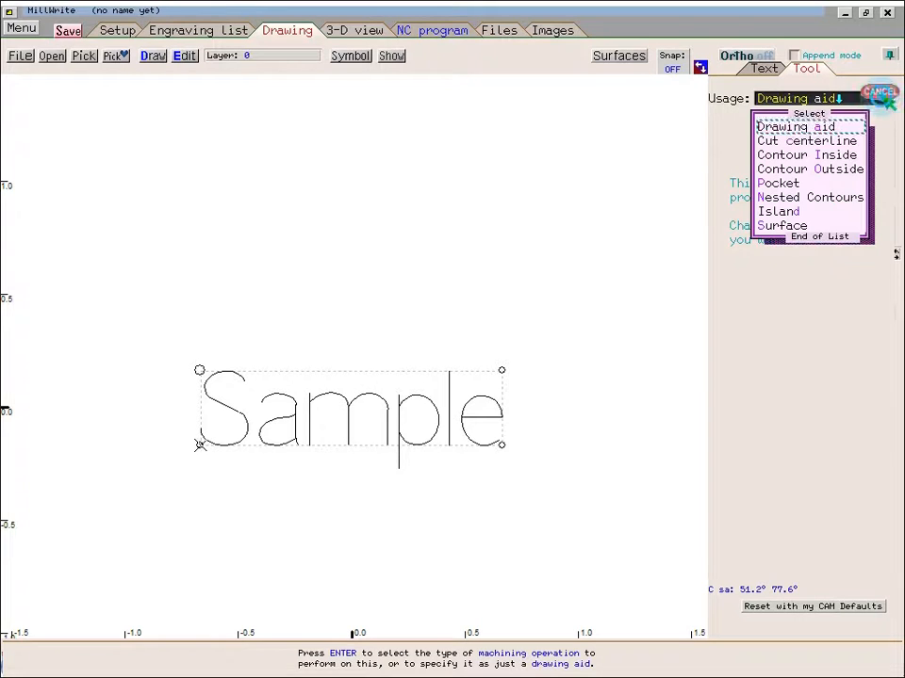
pyautogui.click(853, 140)
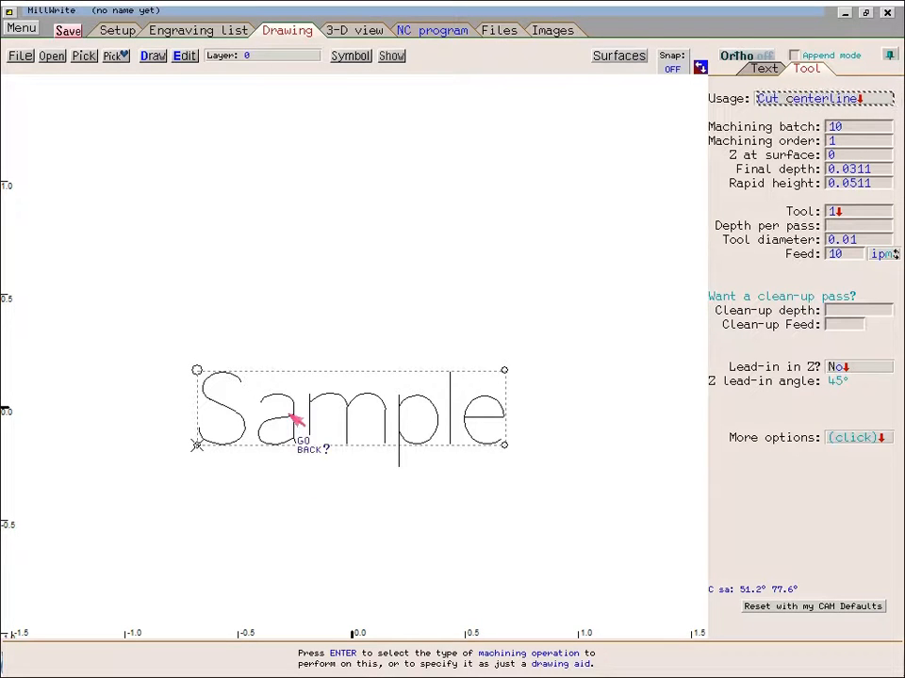
# - Open the tool settings and make the tool a Tapered tool with a 60° taper
pyautogui.click(818, 168)
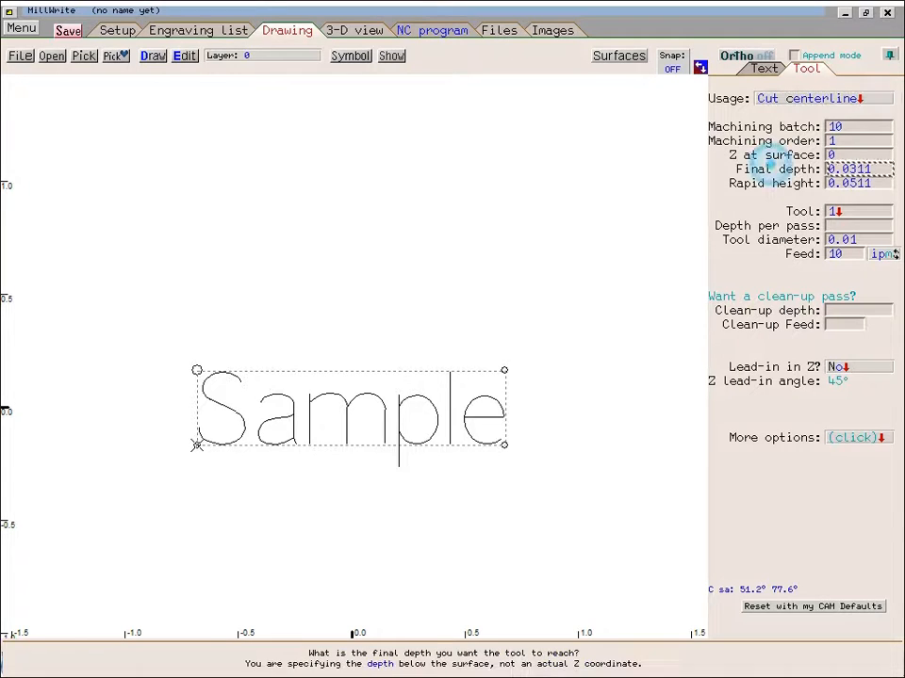
pyautogui.click(818, 211)
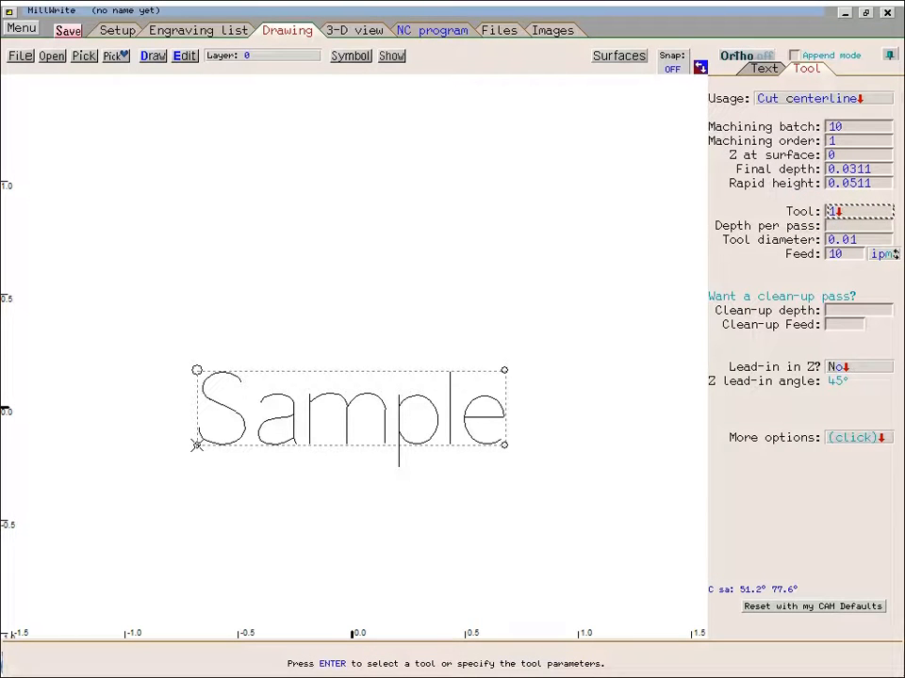
pyautogui.click(853, 215)
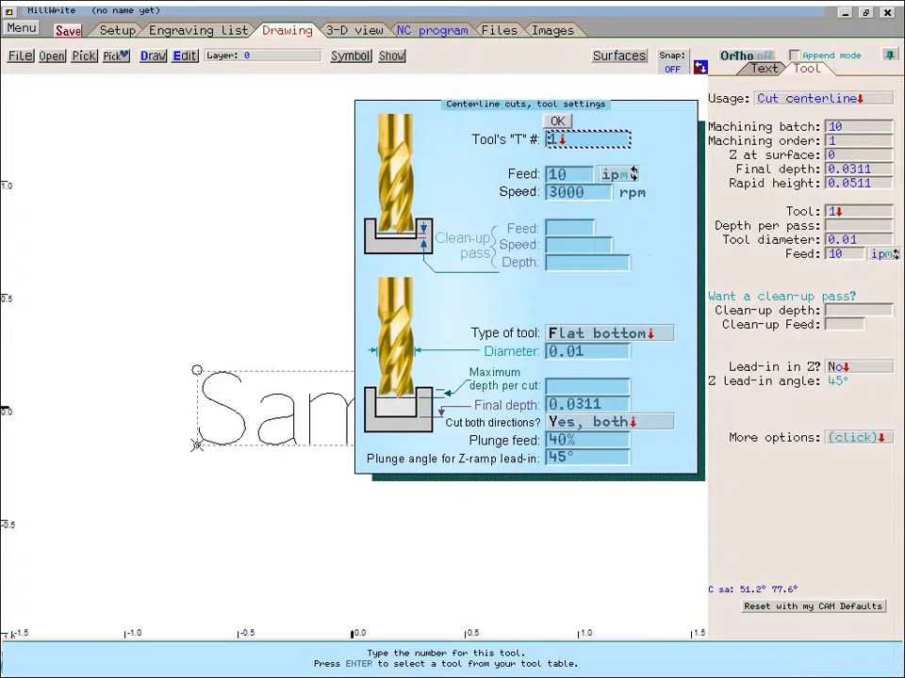
pyautogui.click(565, 336)
pyautogui.click(586, 335)
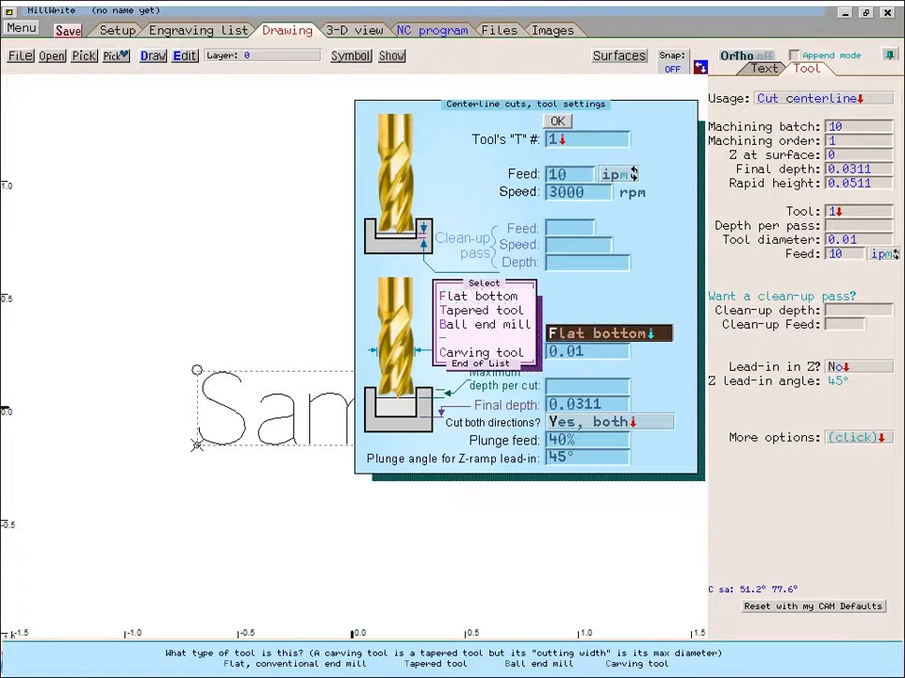
pyautogui.click(513, 311)
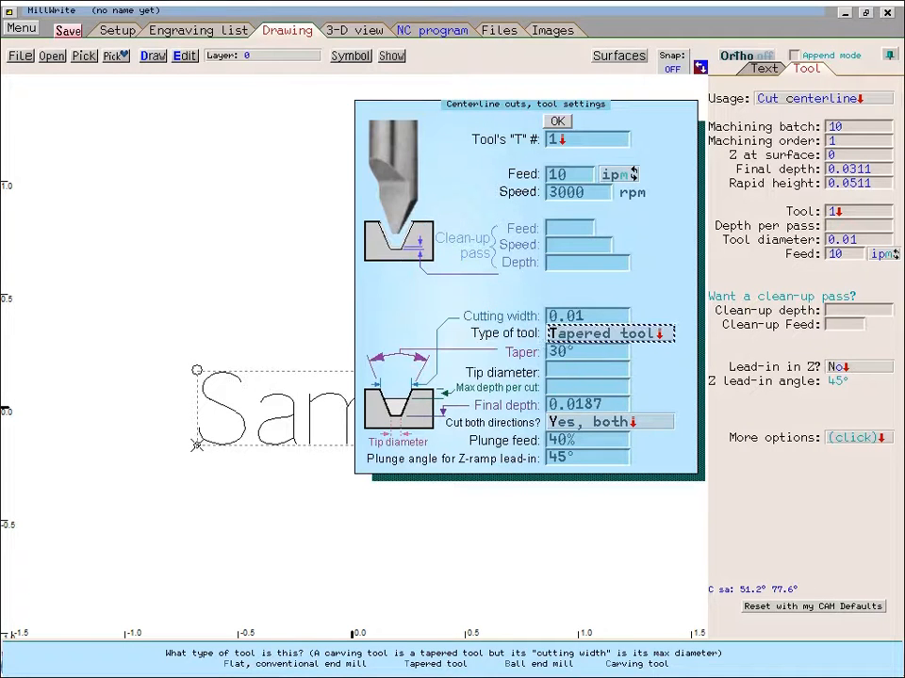
pyautogui.click(533, 354)
pyautogui.write('60')
pyautogui.press('Return')
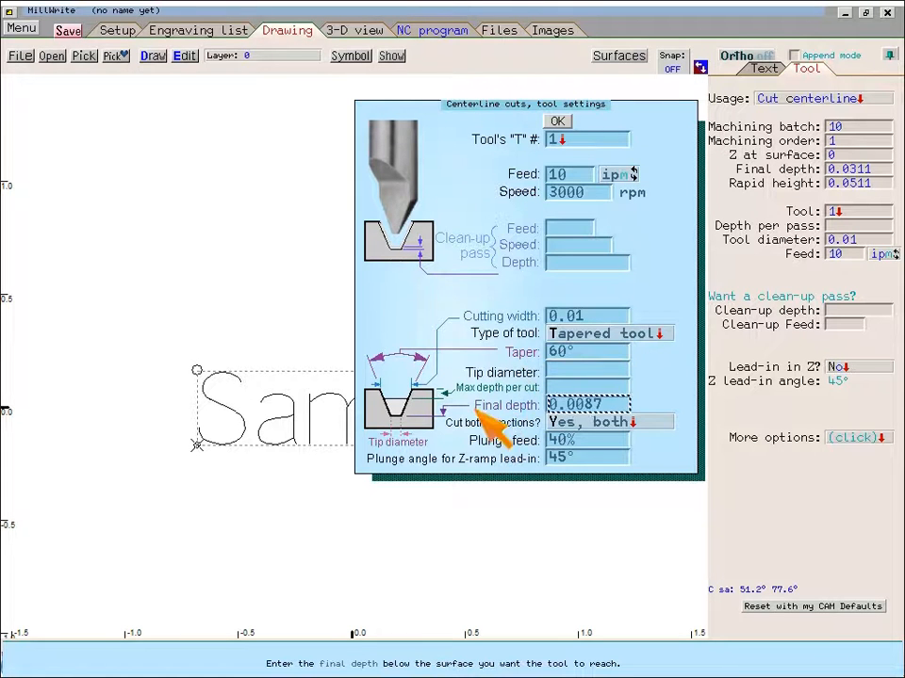
# - Set the final depth to 0.035 and the maximum depth per cut to 0.02, then confirm the tool settings
pyautogui.click(510, 407)
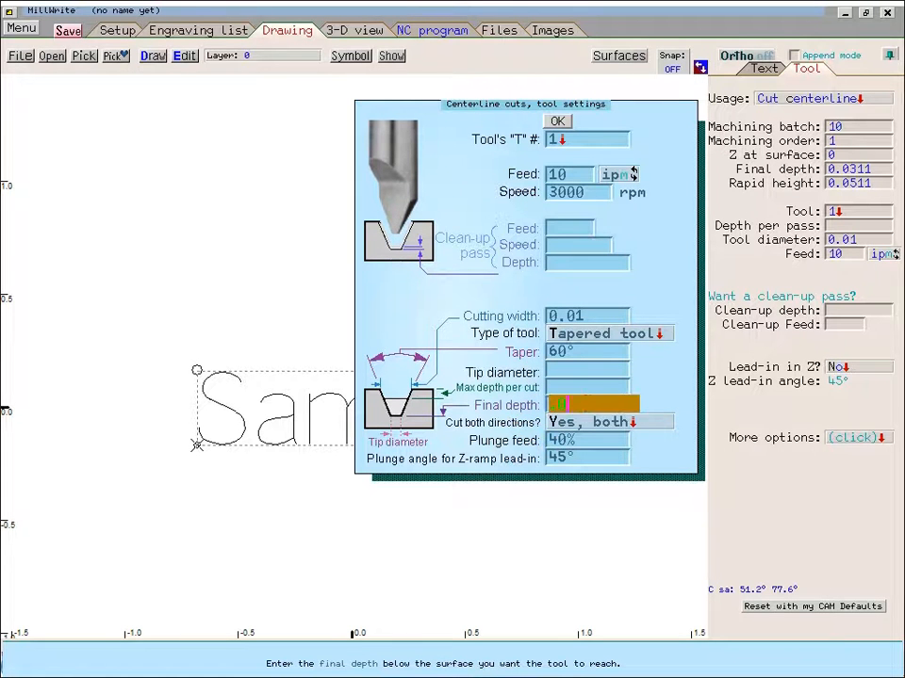
pyautogui.press('Return')
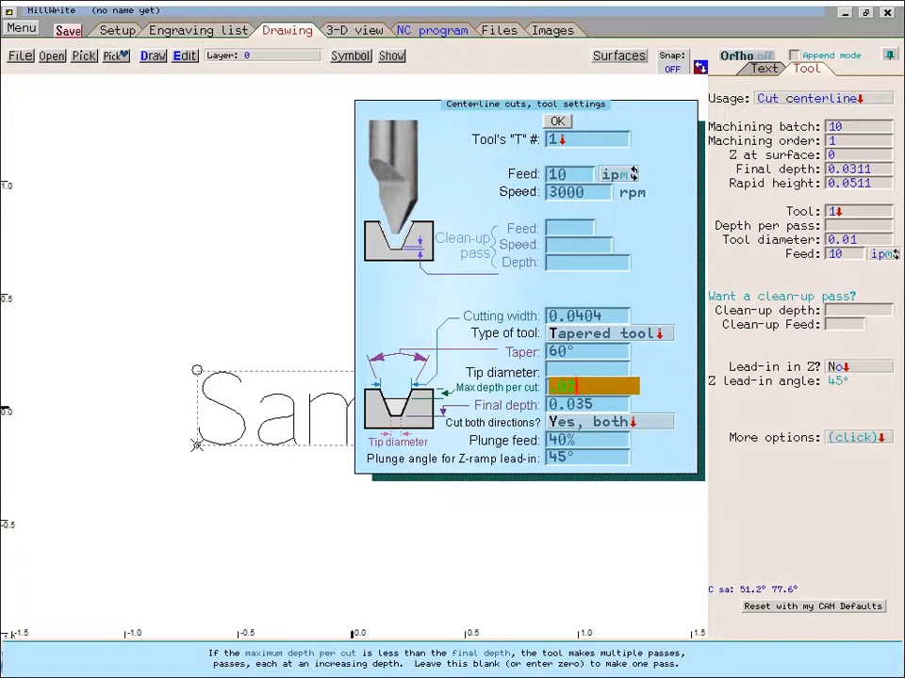
pyautogui.press('Return')
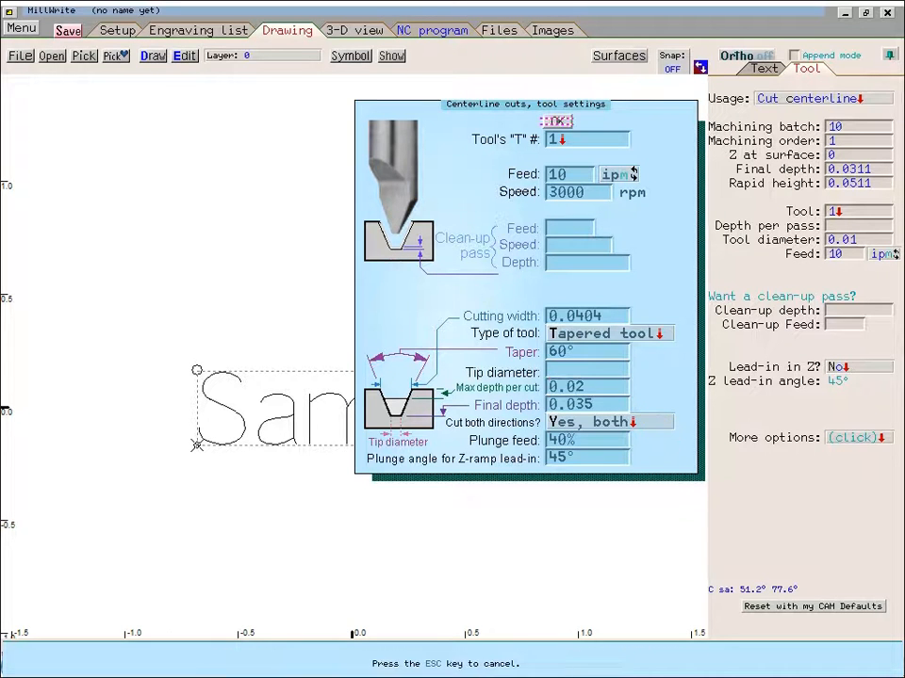
pyautogui.click(557, 120)
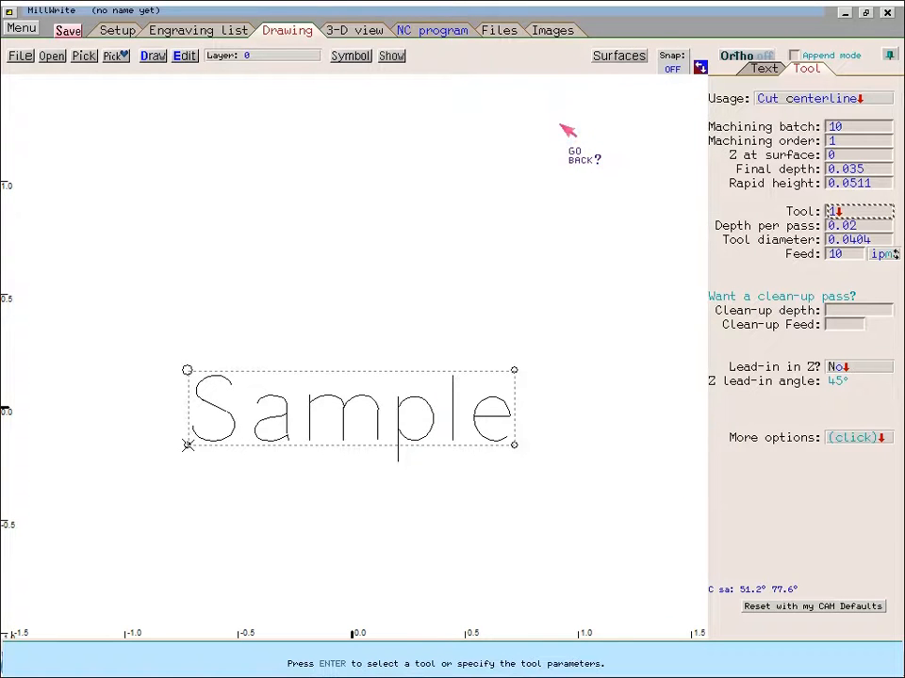
# - Open the 3-D view, inspect the tool path, and run the 3-D model simulation of the engraving
pyautogui.click(356, 30)
pyautogui.moveTo(417, 346); pyautogui.dragTo(423, 313)
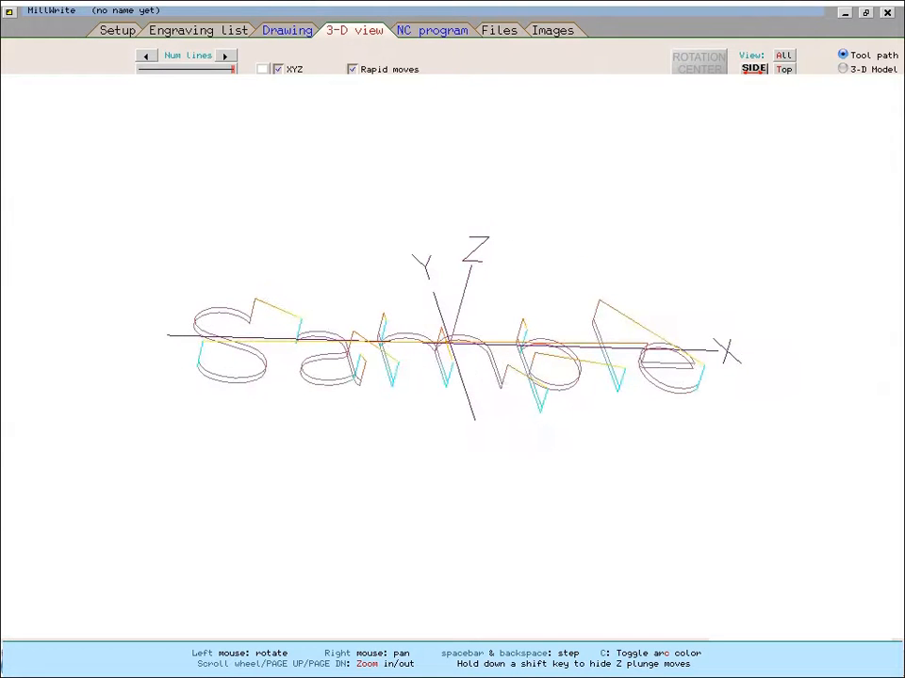
pyautogui.click(843, 69)
pyautogui.moveTo(533, 335)
pyautogui.mouseDown()
pyautogui.moveTo(581, 374)
pyautogui.moveTo(556, 358)
pyautogui.mouseUp()
pyautogui.click(85, 59)
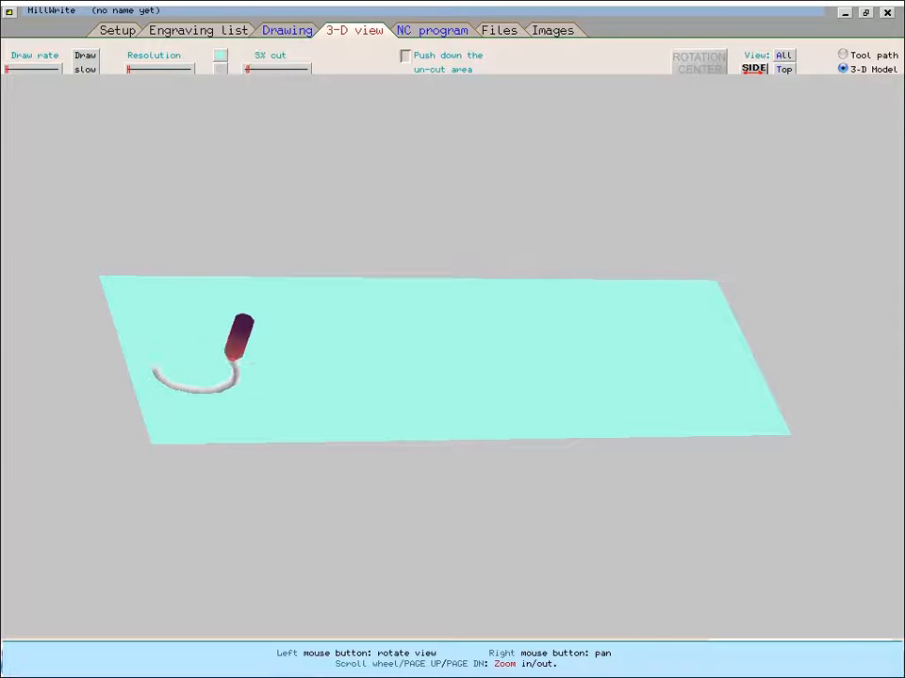
# - Lower the draw rate and rerun the 3-D model simulation, examining the cut letters up close
pyautogui.click(16, 69)
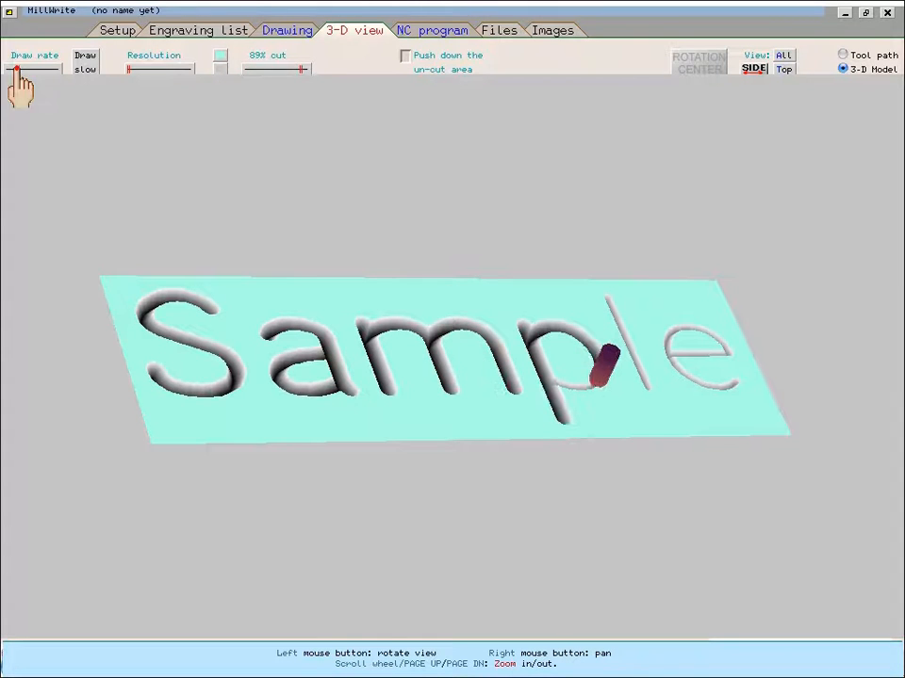
pyautogui.click(85, 63)
pyautogui.scroll(2, 549, 351)
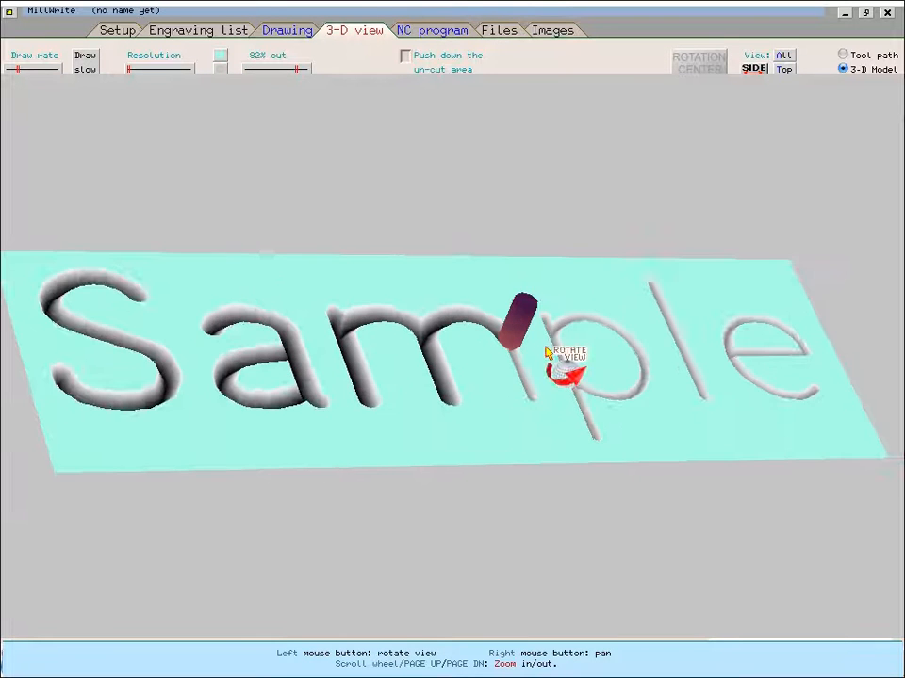
pyautogui.moveTo(548, 350); pyautogui.dragTo(343, 341)
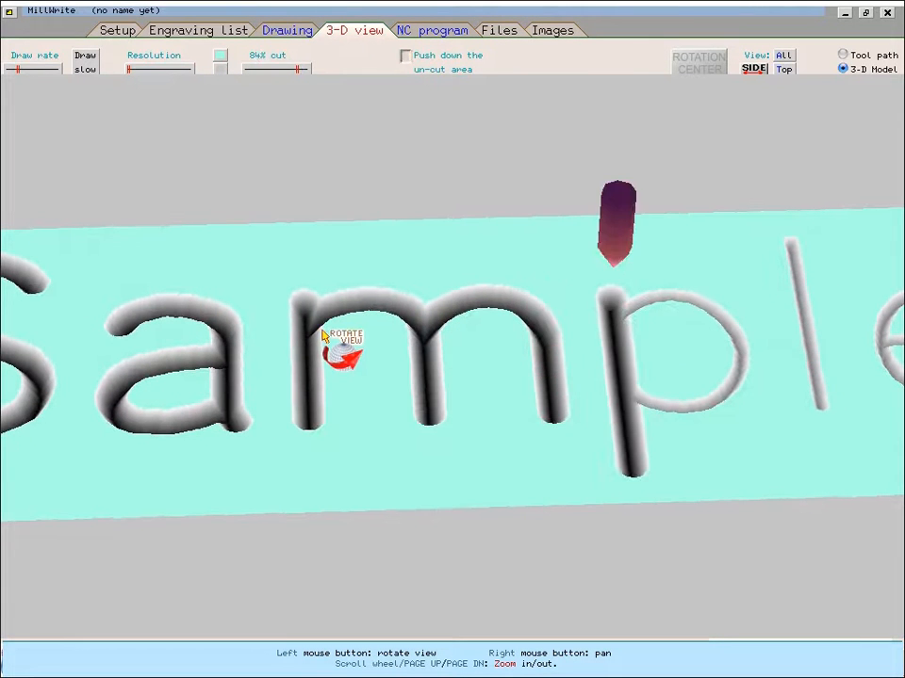
# - Return to the engraving list and browse the MillWrite font list without choosing a font
pyautogui.click(229, 32)
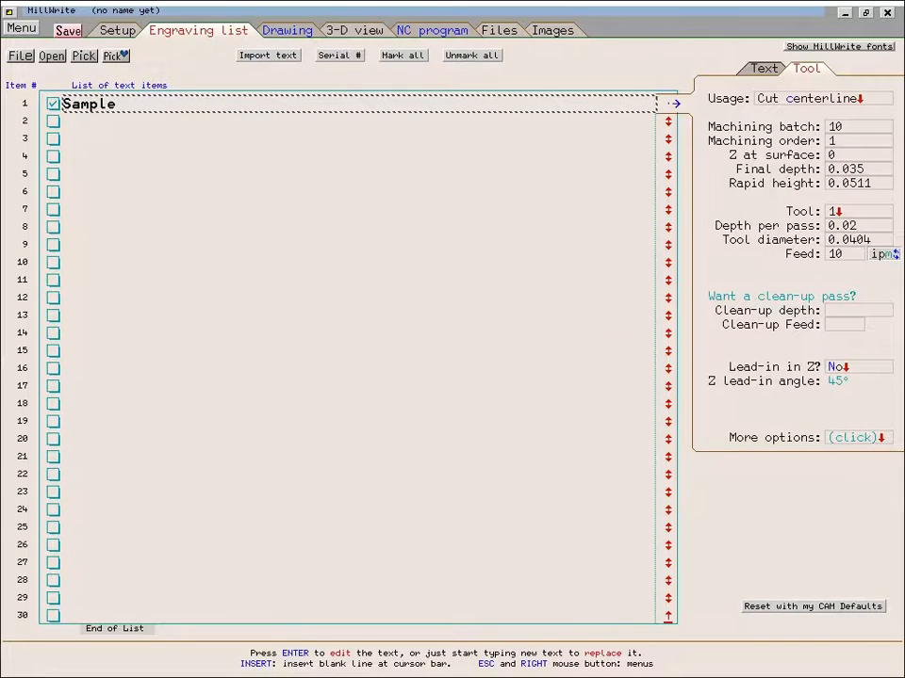
pyautogui.click(764, 68)
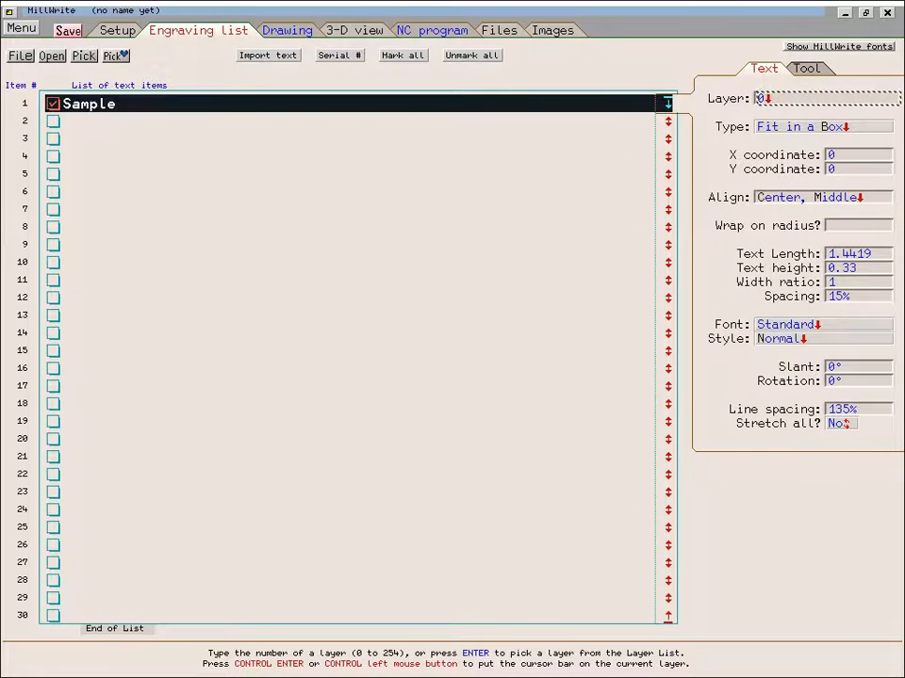
pyautogui.click(768, 328)
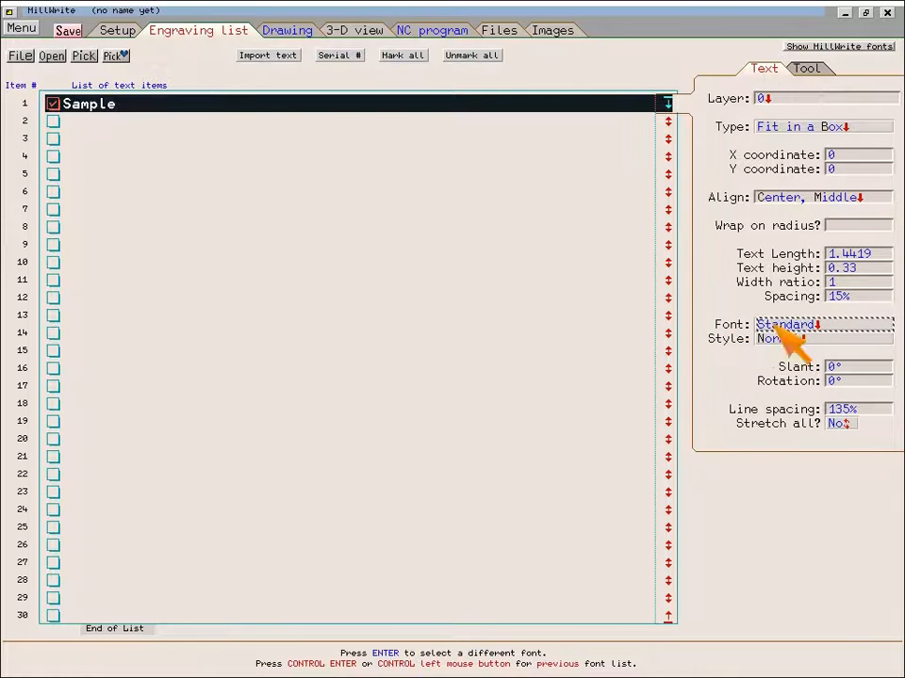
pyautogui.click(826, 324)
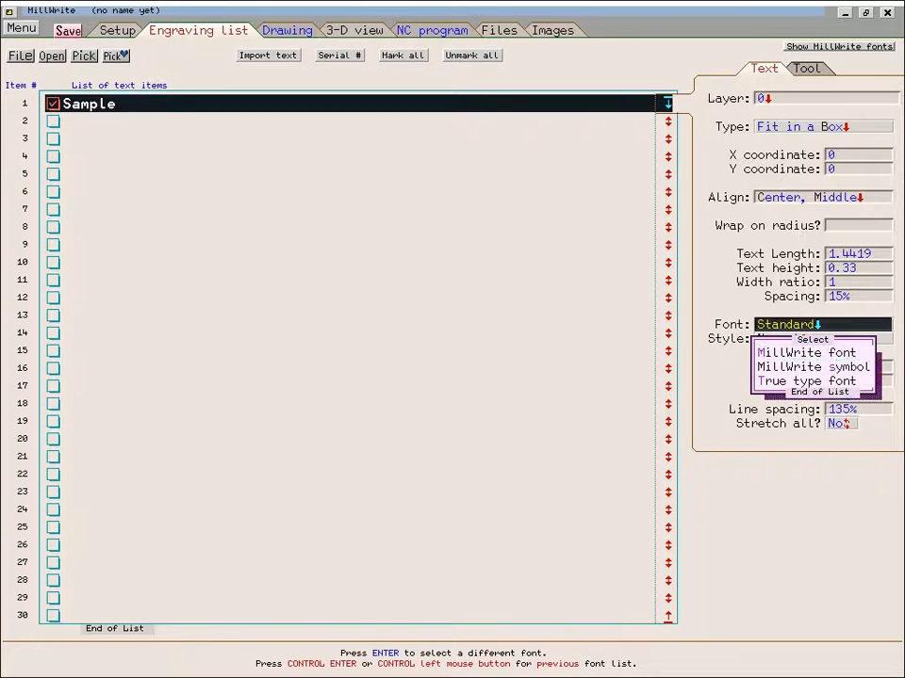
pyautogui.click(825, 353)
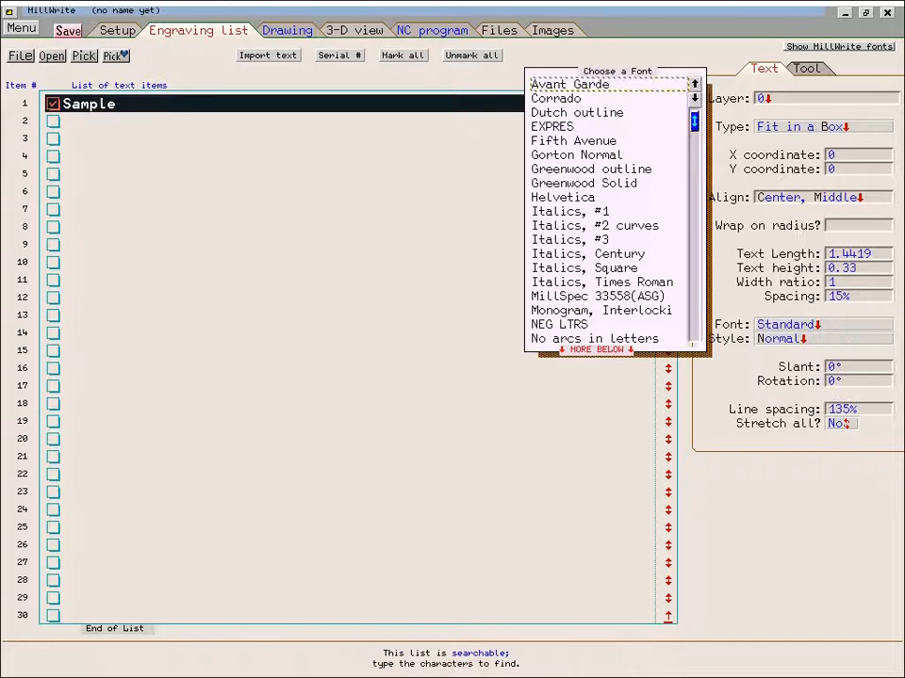
pyautogui.scroll(-4, 630, 212)
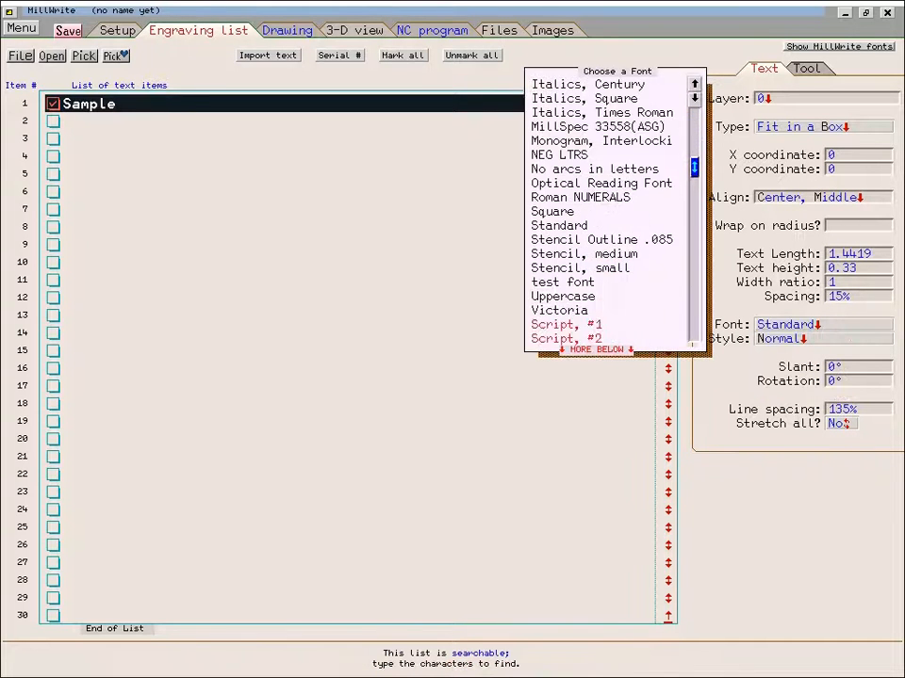
pyautogui.scroll(2, 603, 225)
pyautogui.scroll(-9, 603, 225)
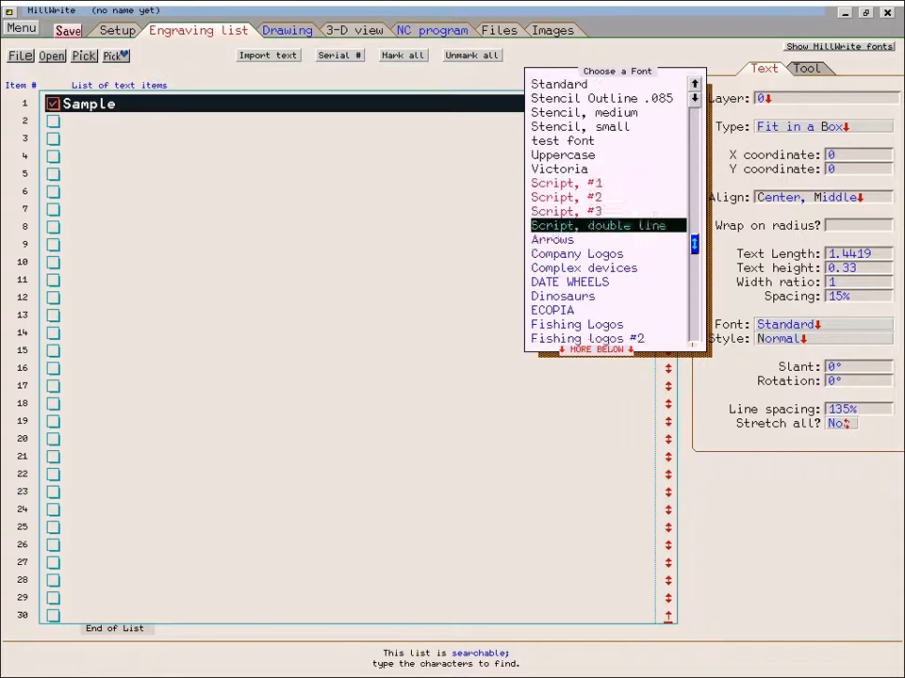
pyautogui.scroll(12, 603, 225)
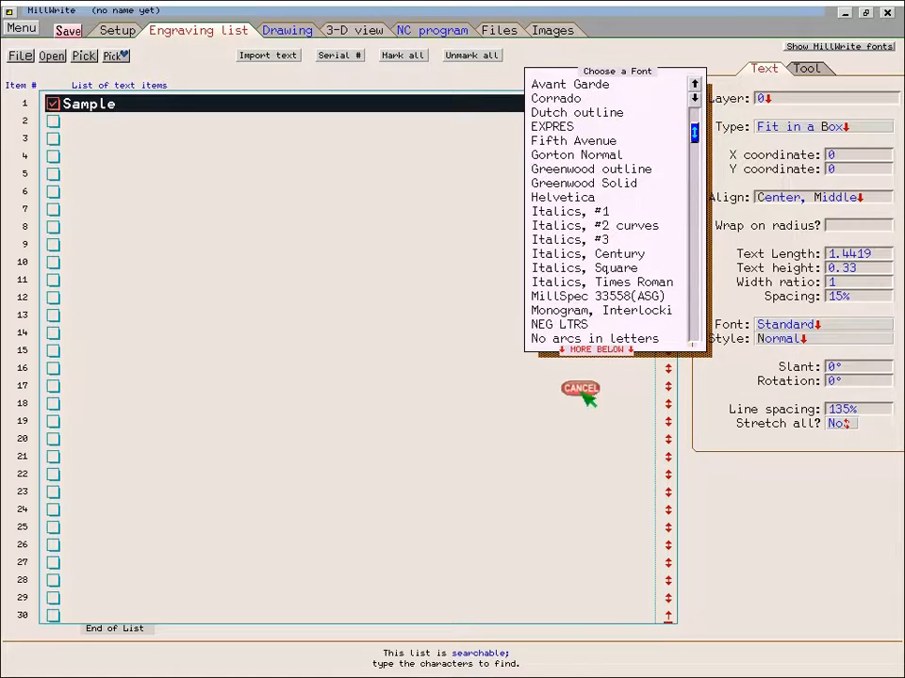
pyautogui.click(580, 390)
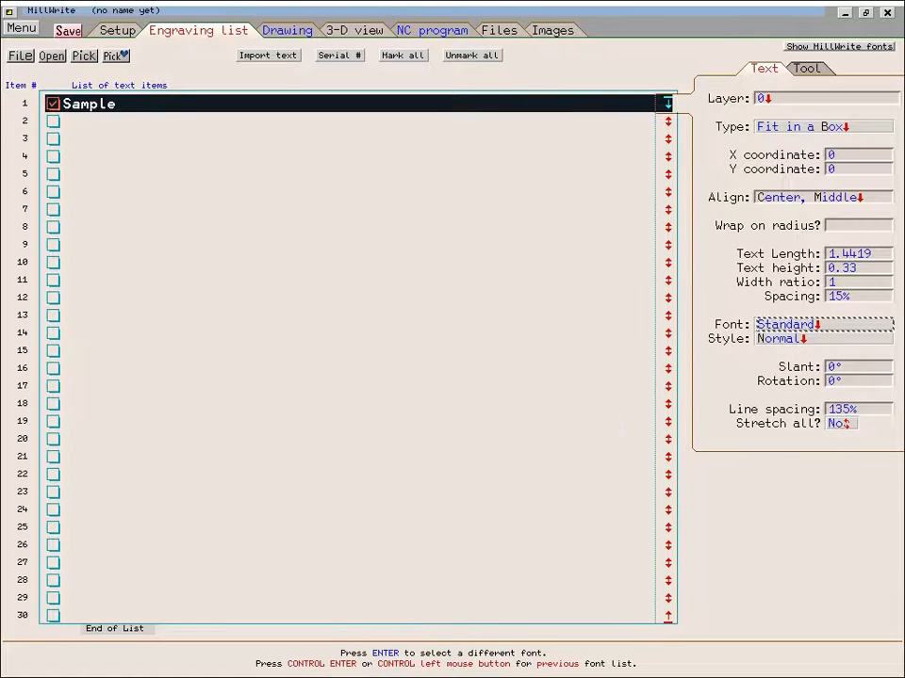
# - Change the text's font to the True Type font Arial Black
pyautogui.click(793, 325)
pyautogui.click(799, 381)
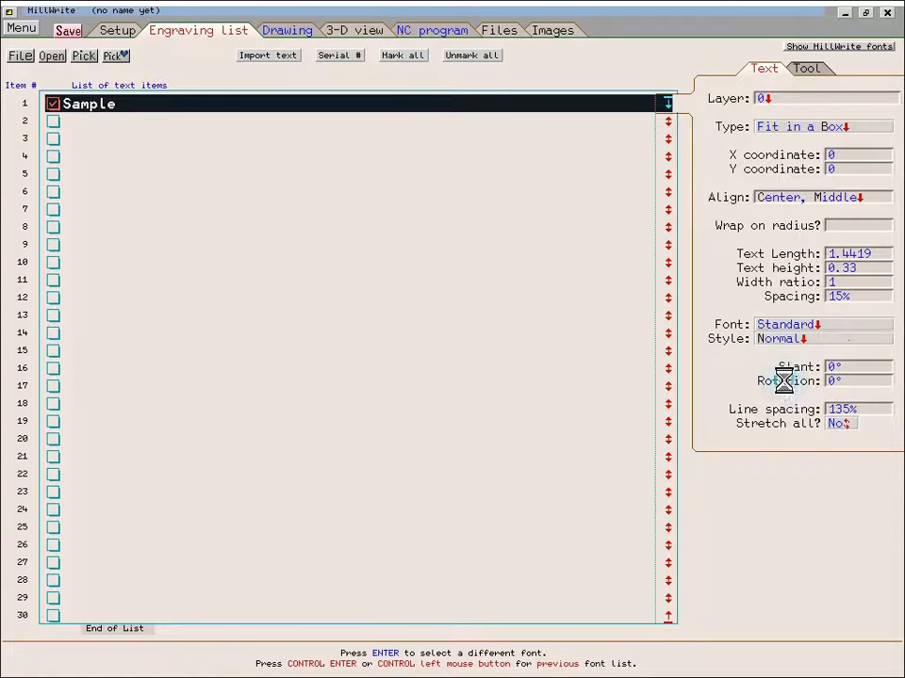
pyautogui.scroll(-2, 178, 222)
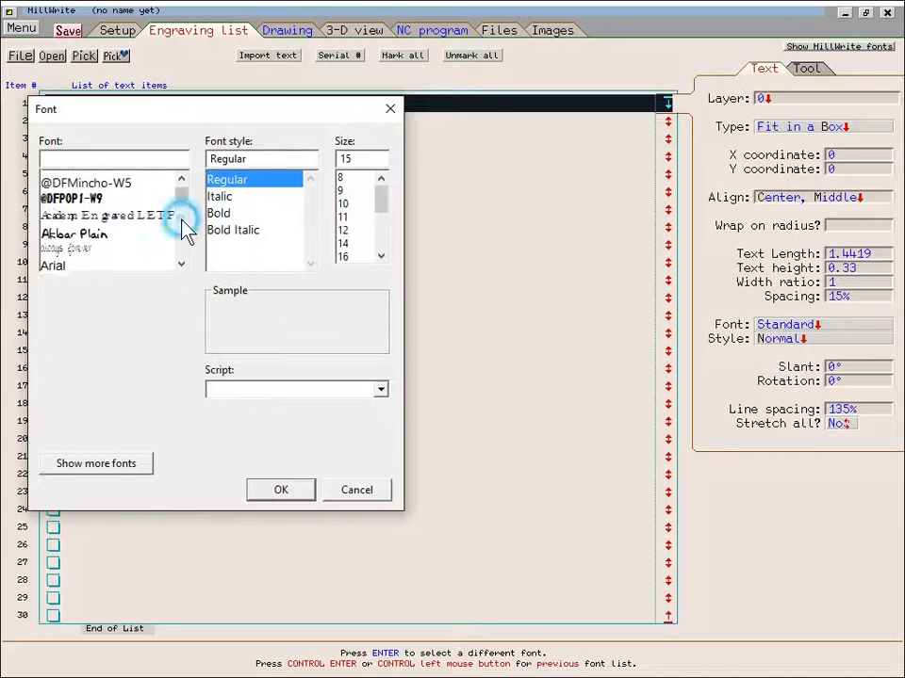
pyautogui.click(59, 247)
pyautogui.click(231, 247)
pyautogui.click(294, 492)
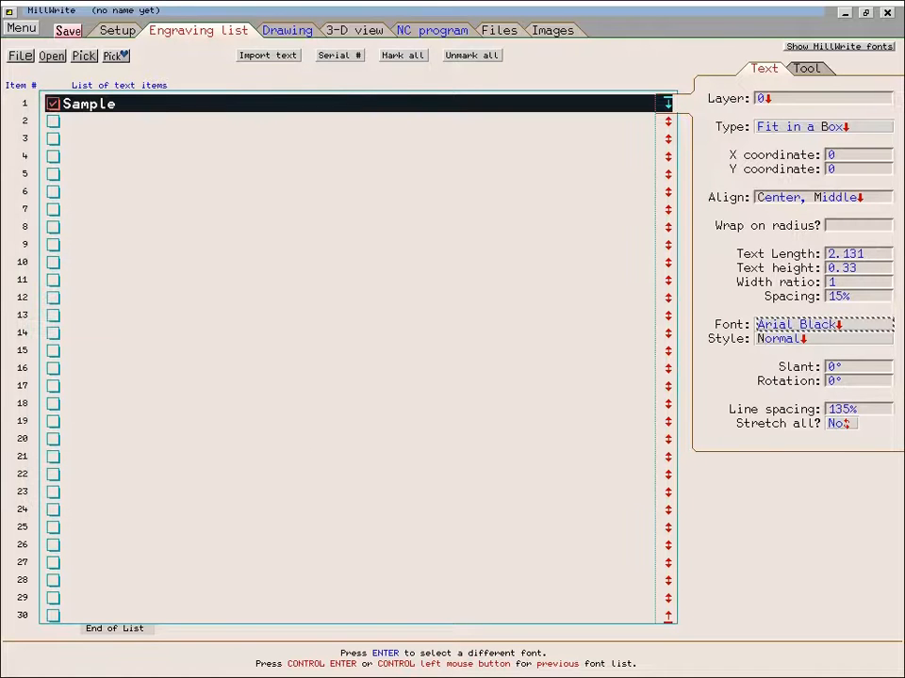
# - Change the text's machining usage to Pocket
pyautogui.click(810, 70)
pyautogui.click(809, 98)
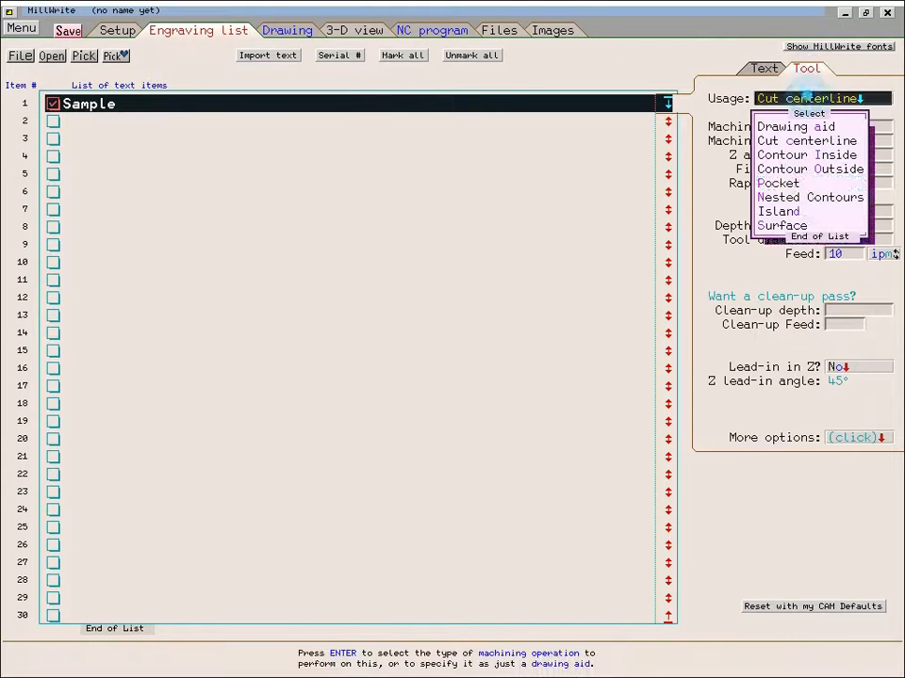
pyautogui.click(780, 182)
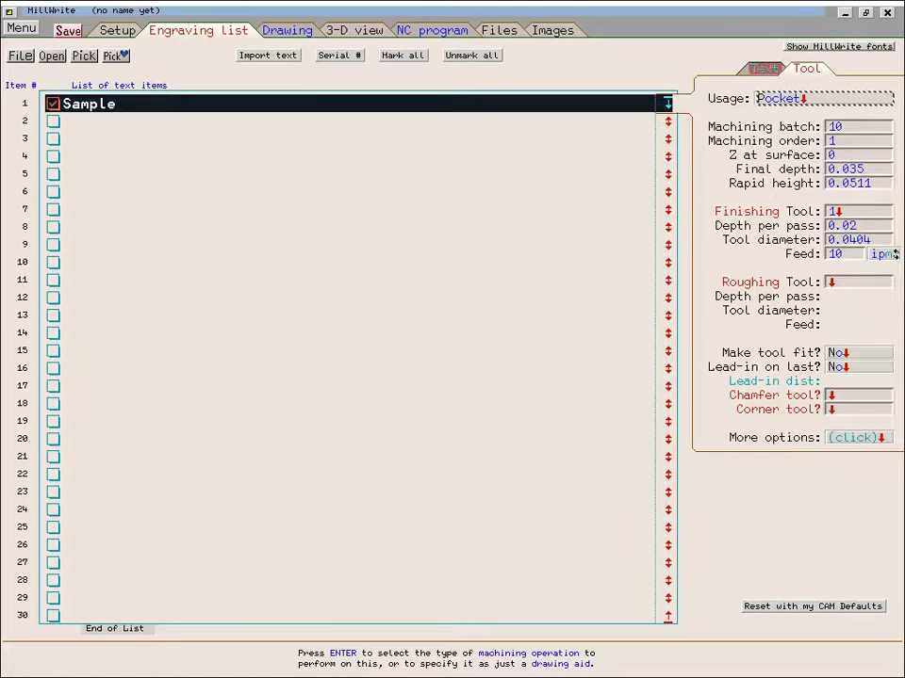
# - Set the text height to 0.6
pyautogui.click(763, 69)
pyautogui.click(775, 268)
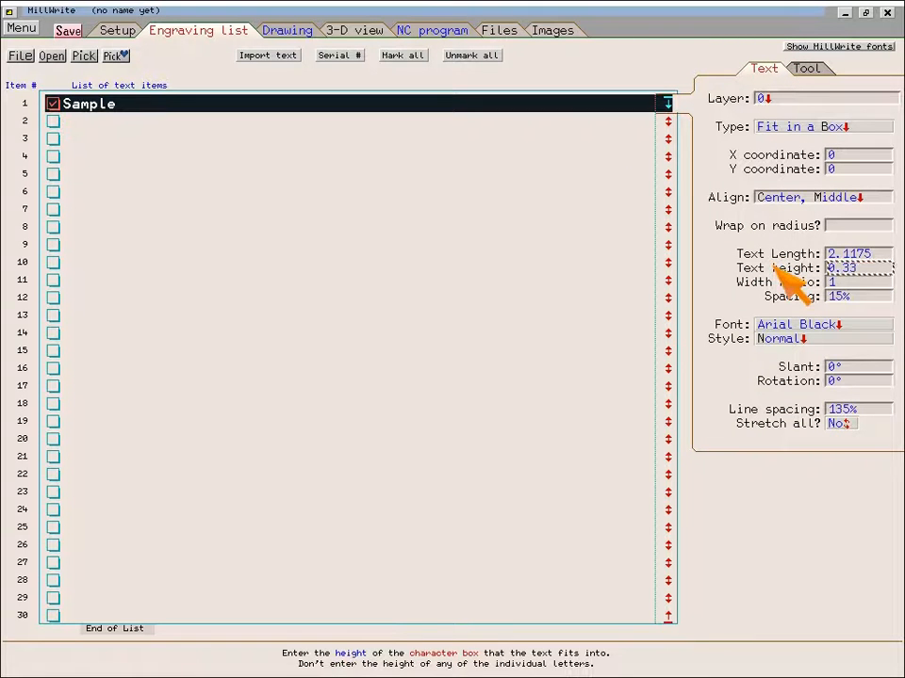
pyautogui.write('0.6')
pyautogui.press('Return')
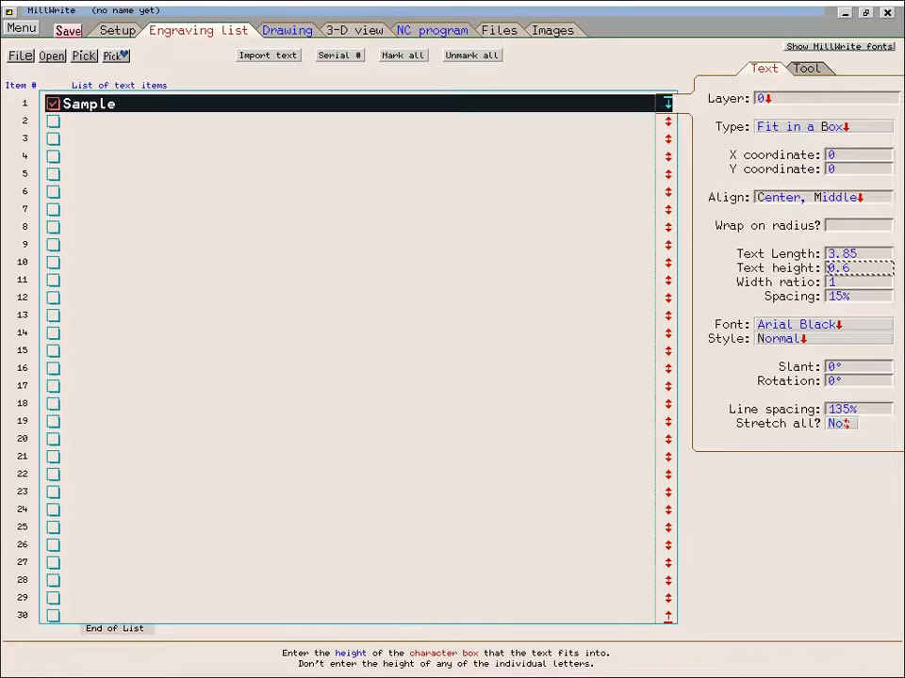
# - Open the finishing tool settings and set the pocketing step size to 50%
pyautogui.click(805, 67)
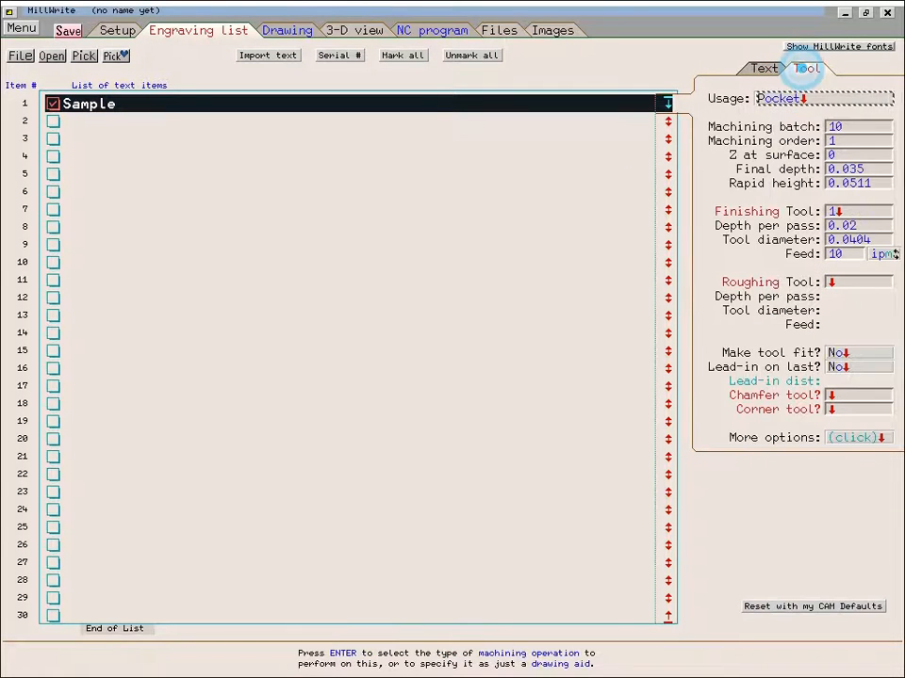
pyautogui.click(834, 213)
pyautogui.click(517, 174)
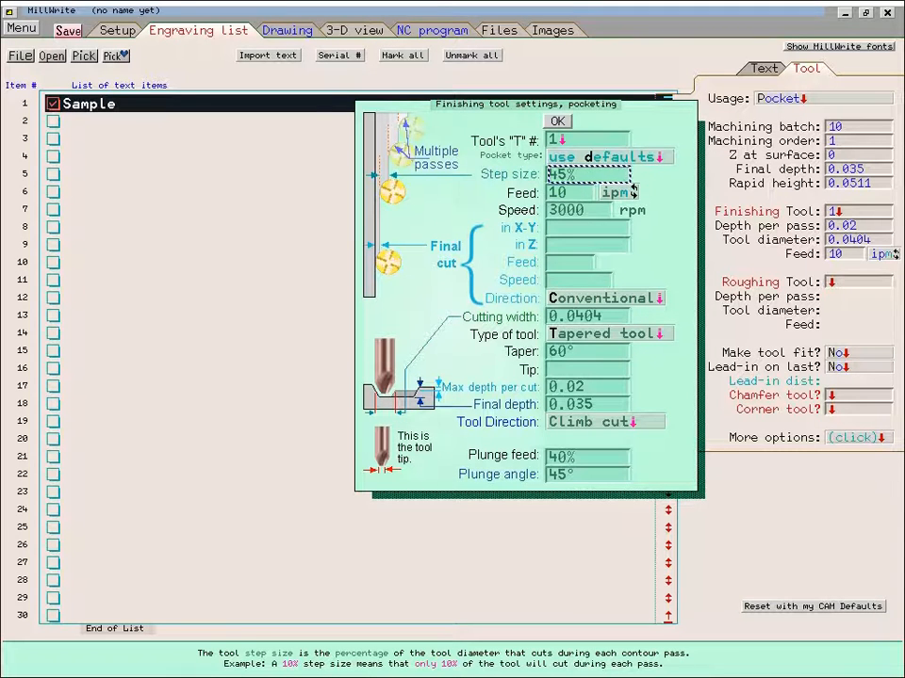
pyautogui.click(556, 174)
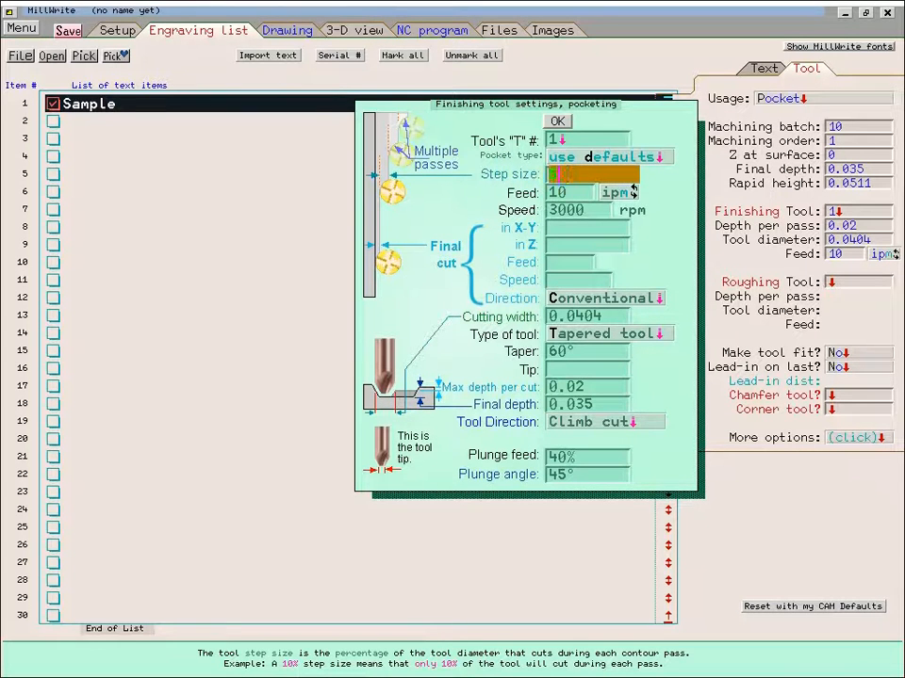
pyautogui.press('Return')
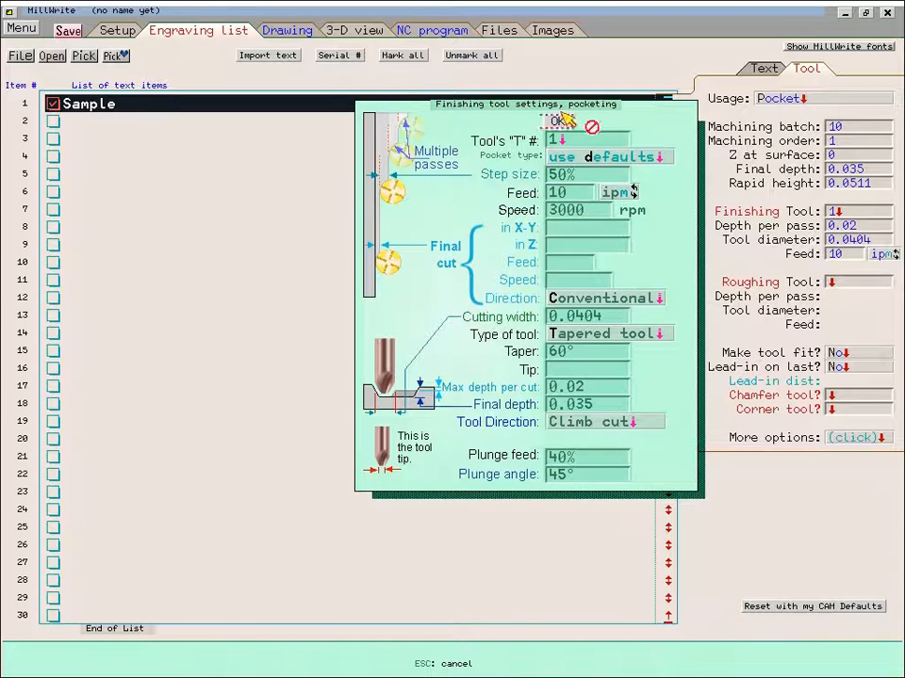
pyautogui.click(557, 122)
# - Examine the pocket tool path in the drawing and the zoomed 3-D view
pyautogui.click(287, 31)
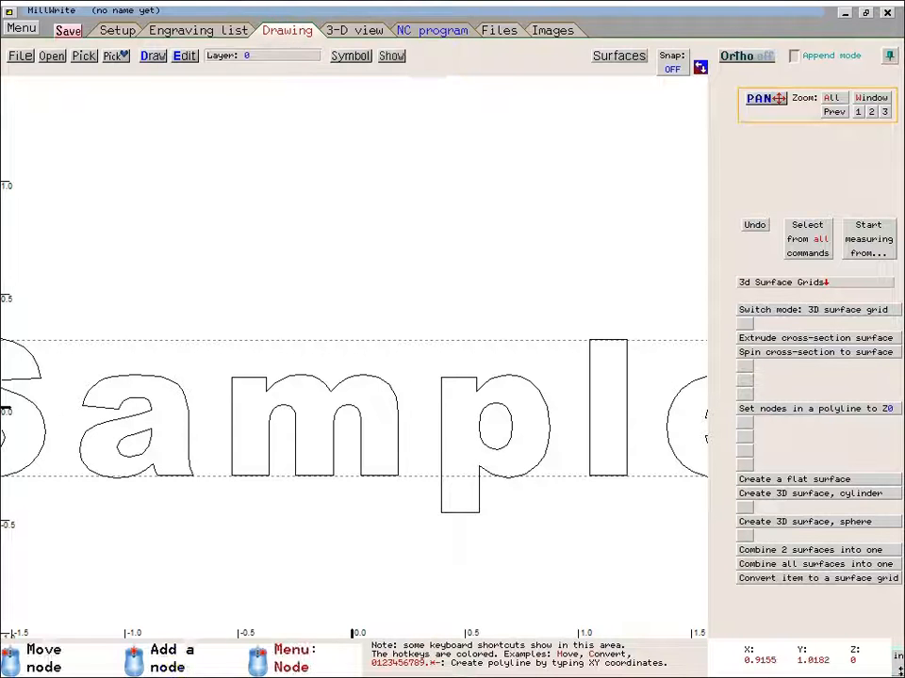
pyautogui.click(355, 31)
pyautogui.scroll(3, 375, 377)
pyautogui.scroll(2, 374, 360)
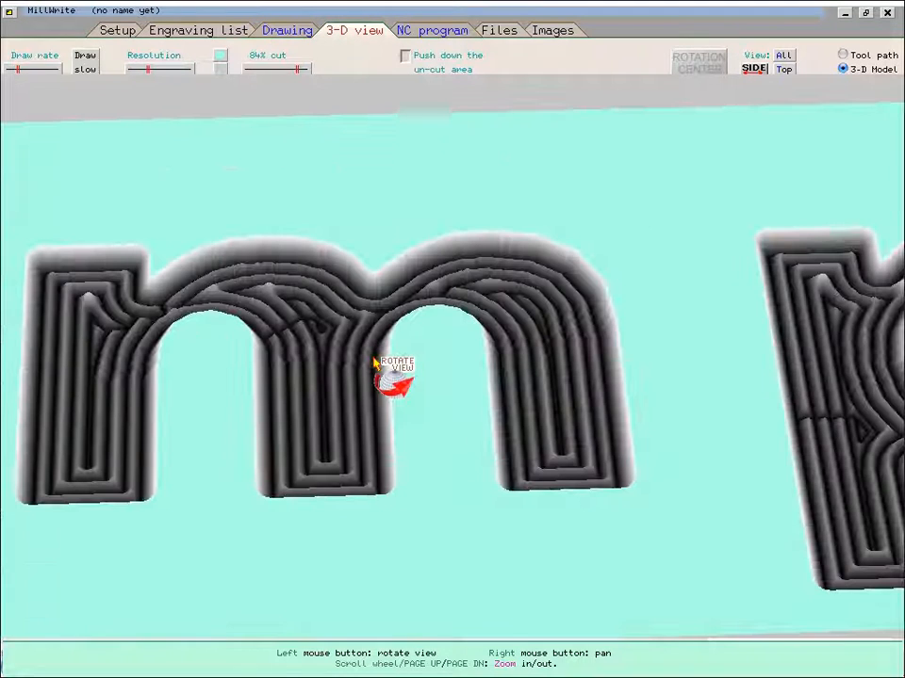
# - Select the text in the drawing and set the finishing tool's pocketing step size to 15%
pyautogui.click(287, 30)
pyautogui.click(443, 345)
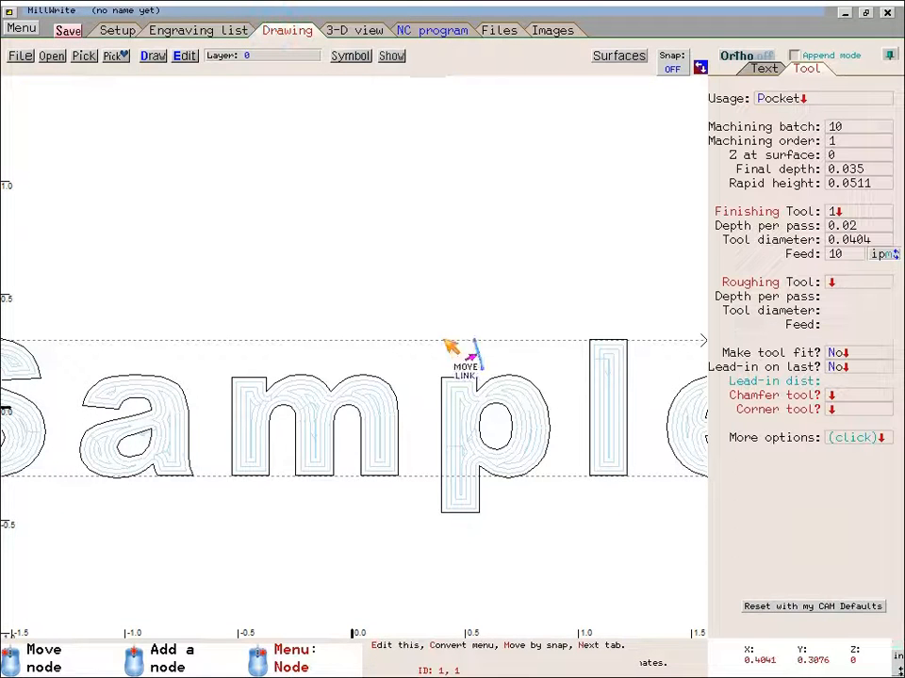
pyautogui.click(835, 210)
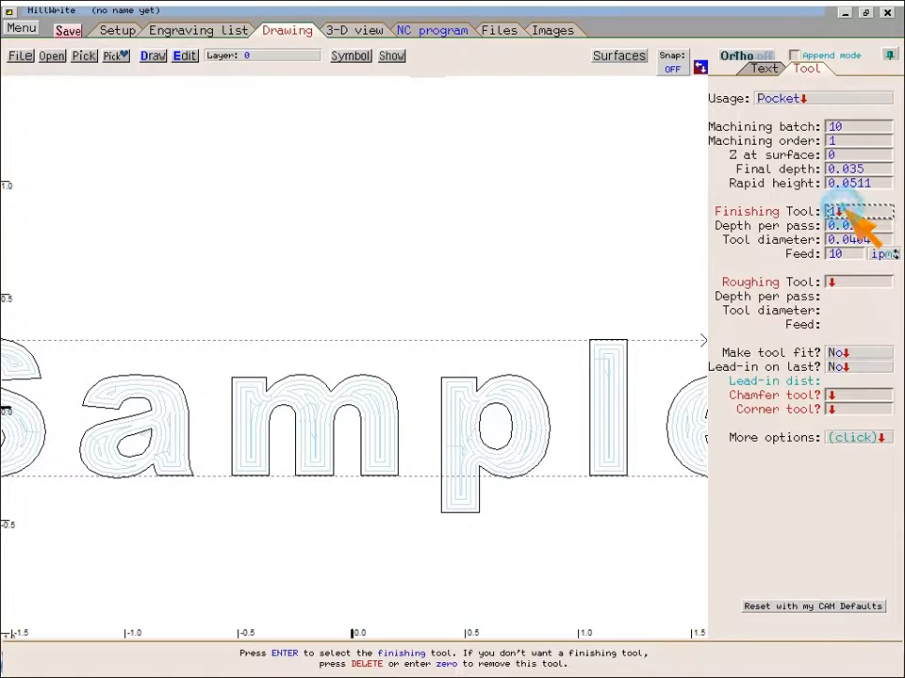
pyautogui.press('Return')
pyautogui.click(561, 177)
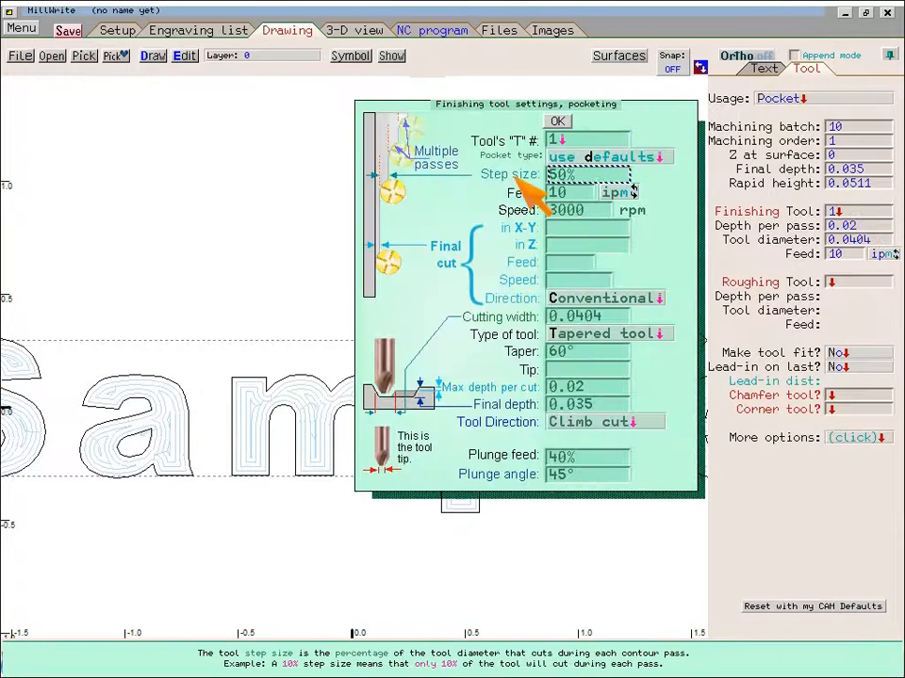
pyautogui.write('15')
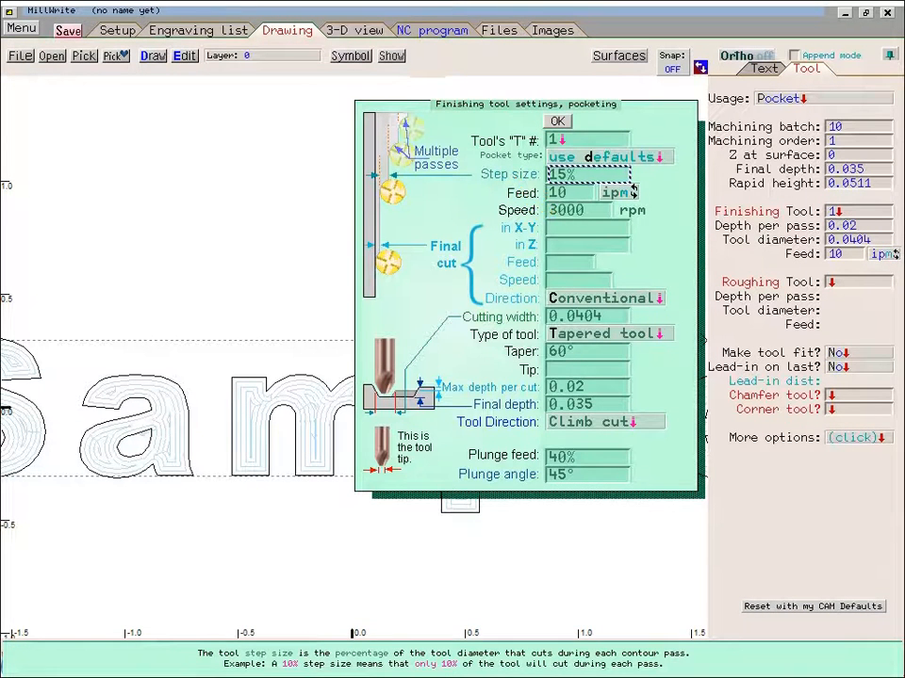
pyautogui.press('Return')
pyautogui.click(561, 122)
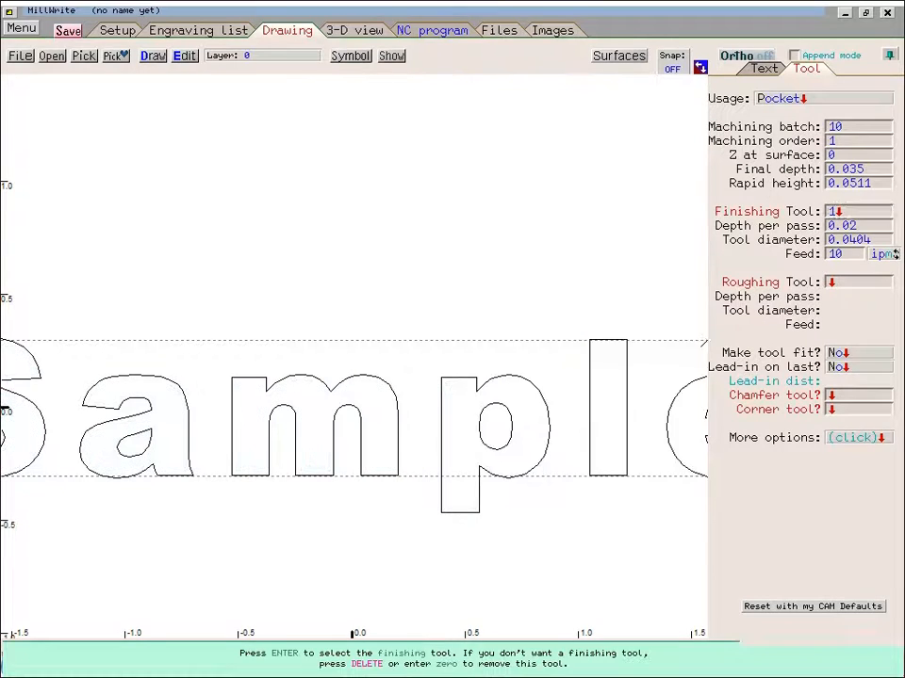
# - Inspect the re-cut letters in the 3-D view and scroll through the generated NC program
pyautogui.click(367, 29)
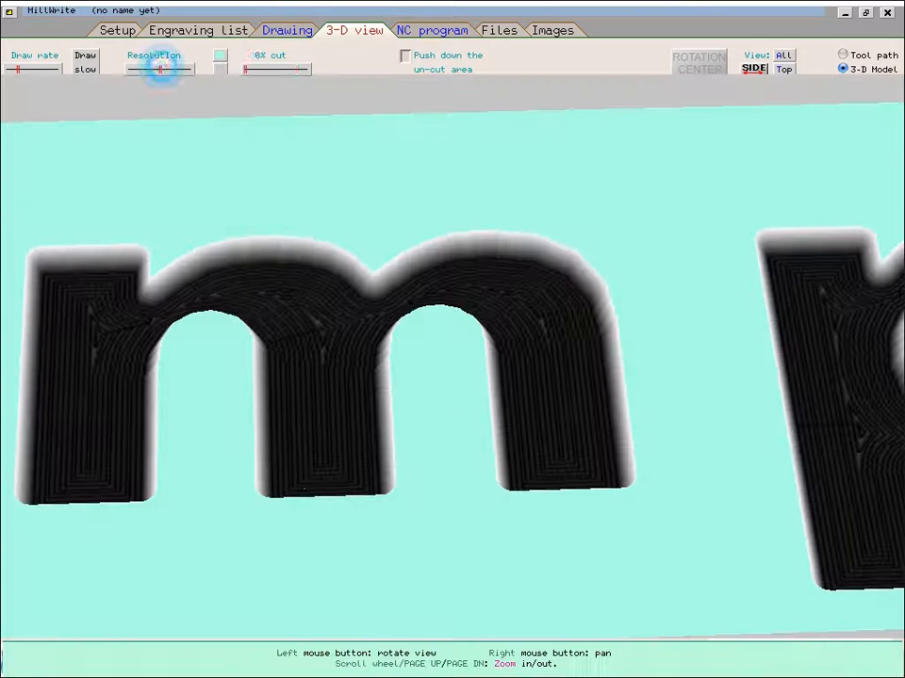
pyautogui.moveTo(272, 293); pyautogui.dragTo(295, 332)
pyautogui.click(430, 31)
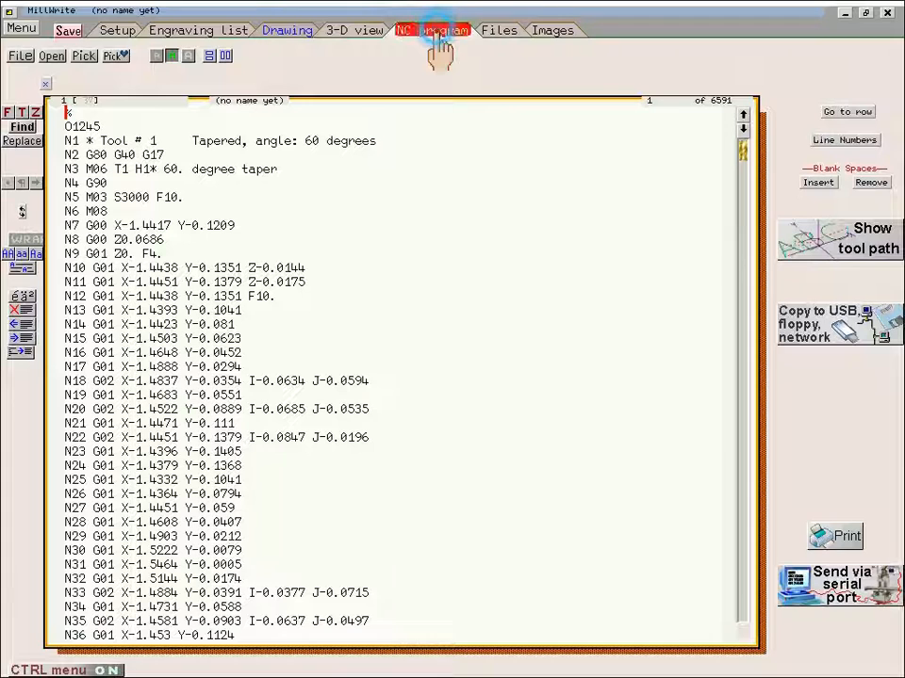
pyautogui.scroll(-10, 215, 298)
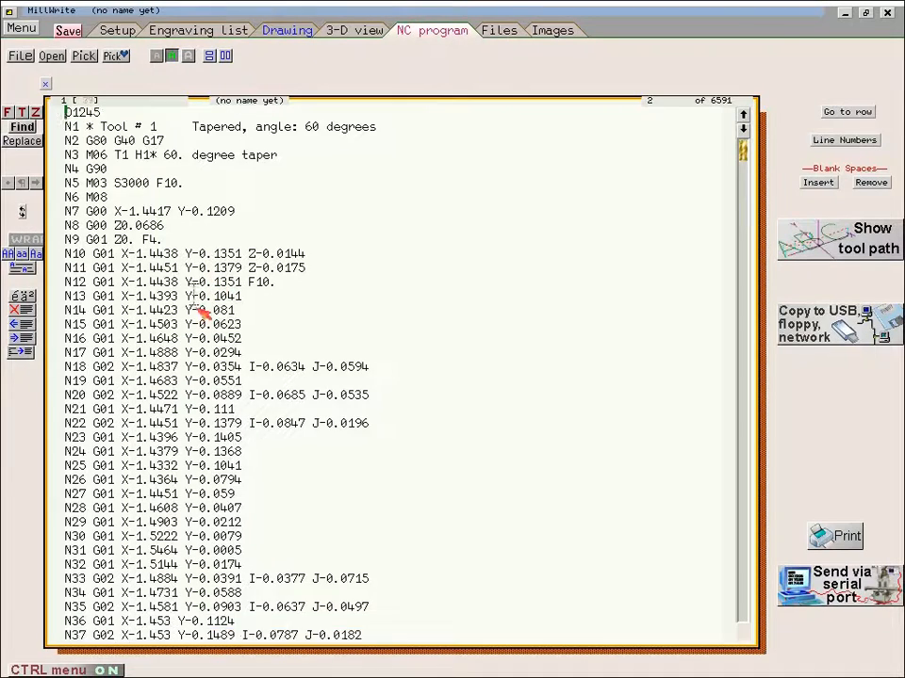
pyautogui.scroll(10, 370, 383)
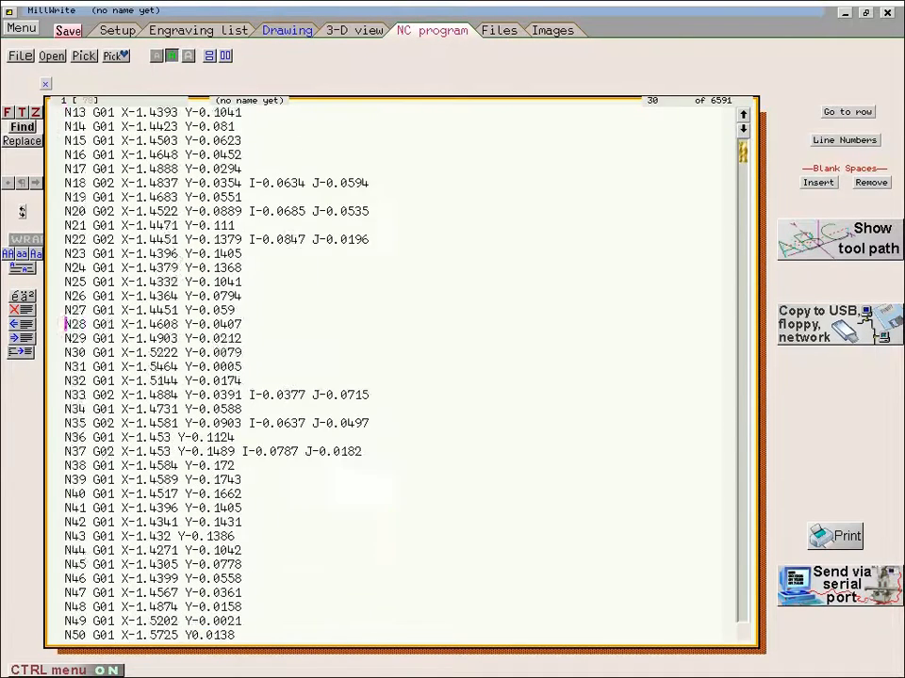
# - Show the NC program's tool path proof, rotate and zoom it, draw it slowly at a low draw rate, and return
pyautogui.click(834, 247)
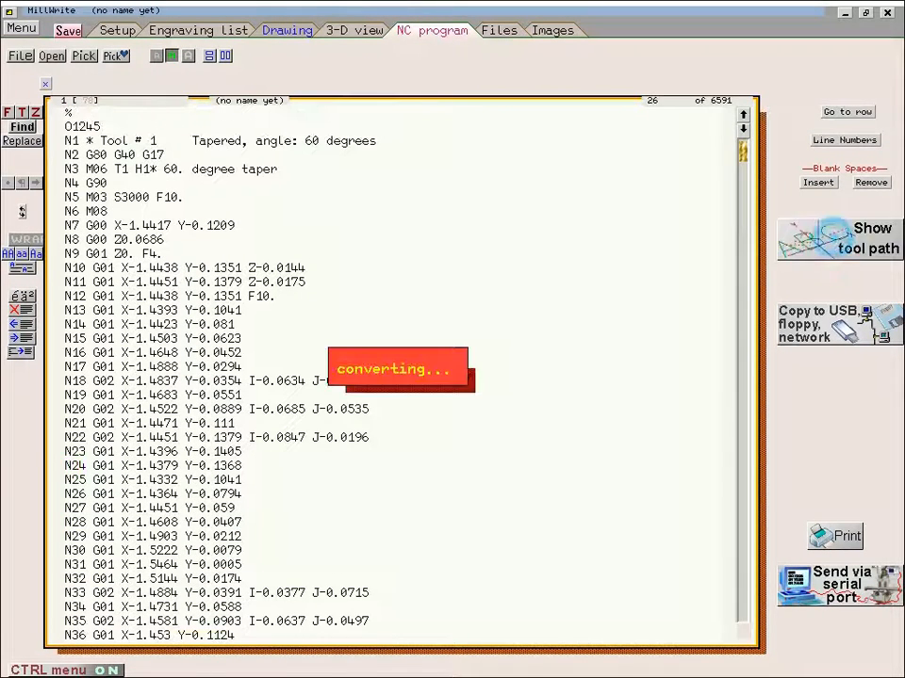
pyautogui.scroll(5, 457, 406)
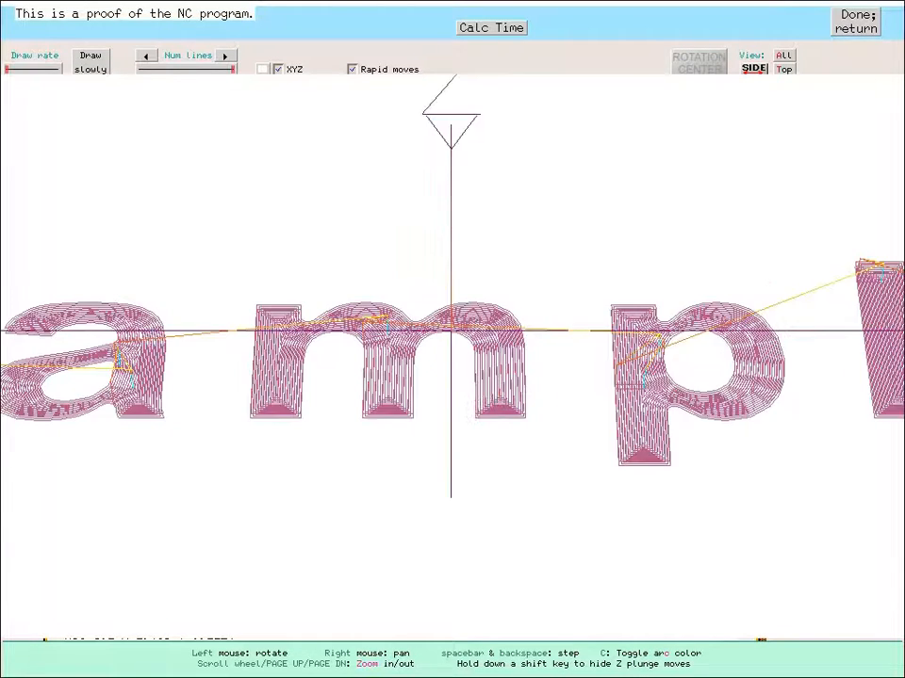
pyautogui.moveTo(456, 425); pyautogui.dragTo(507, 335)
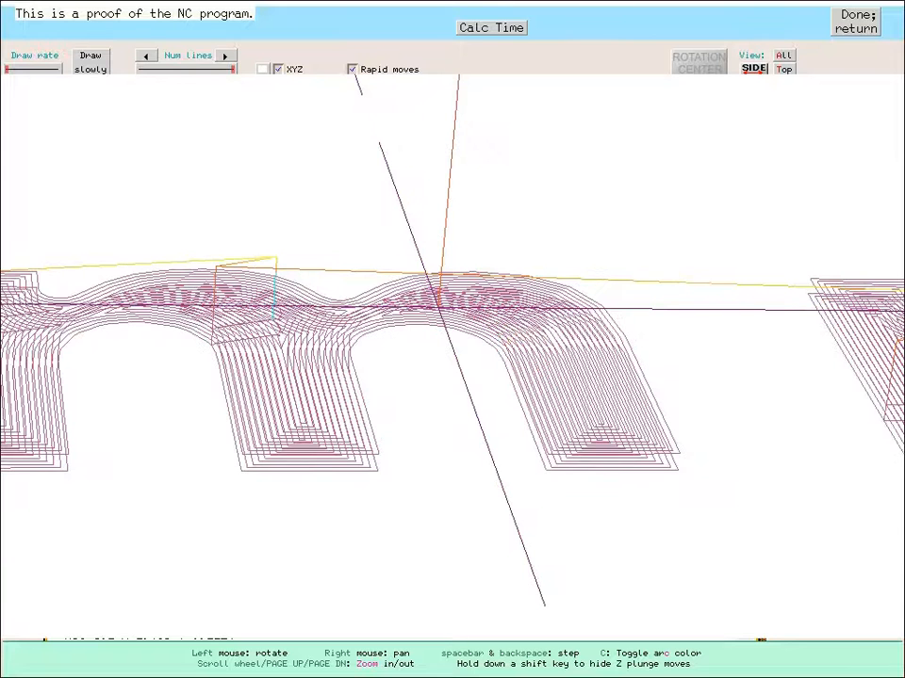
pyautogui.scroll(-5, 401, 235)
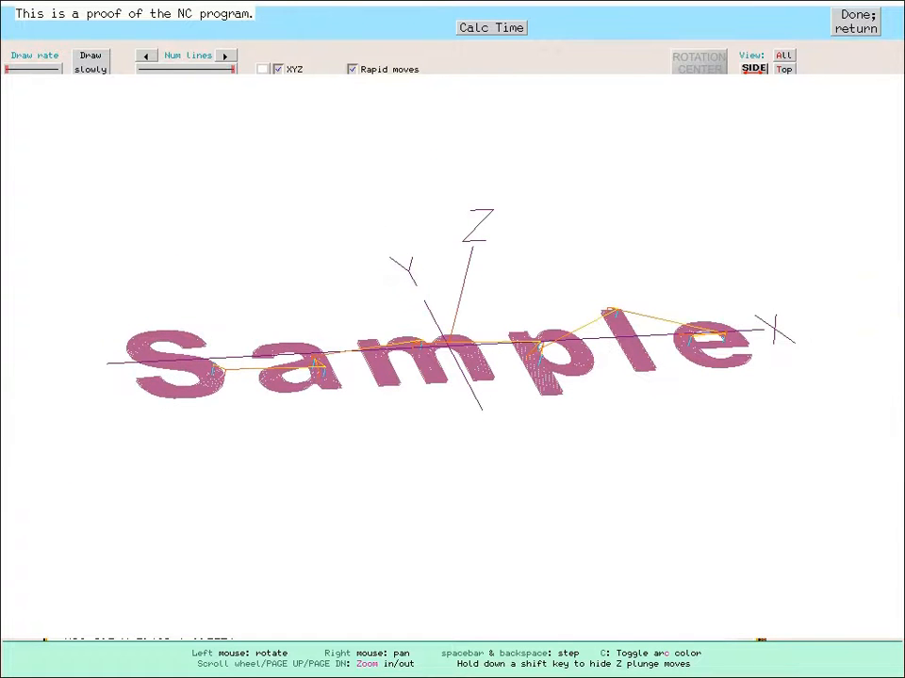
pyautogui.click(90, 64)
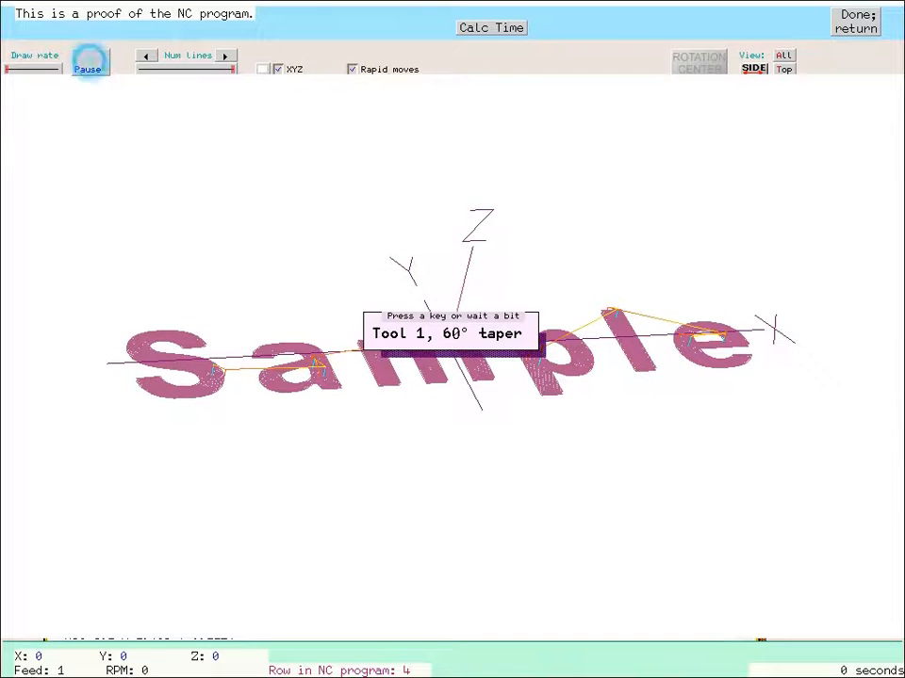
pyautogui.click(15, 71)
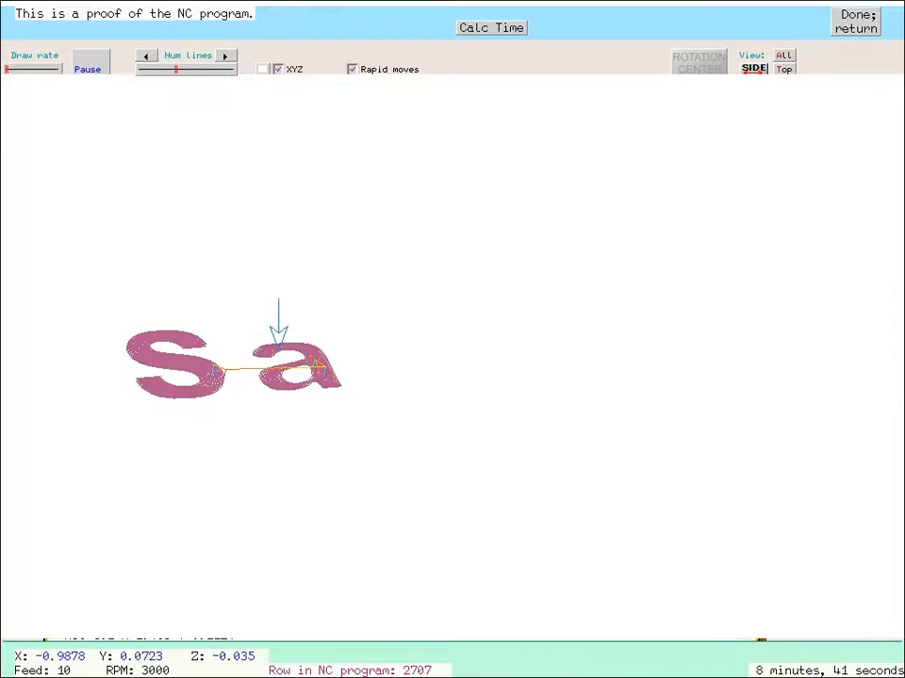
pyautogui.click(855, 22)
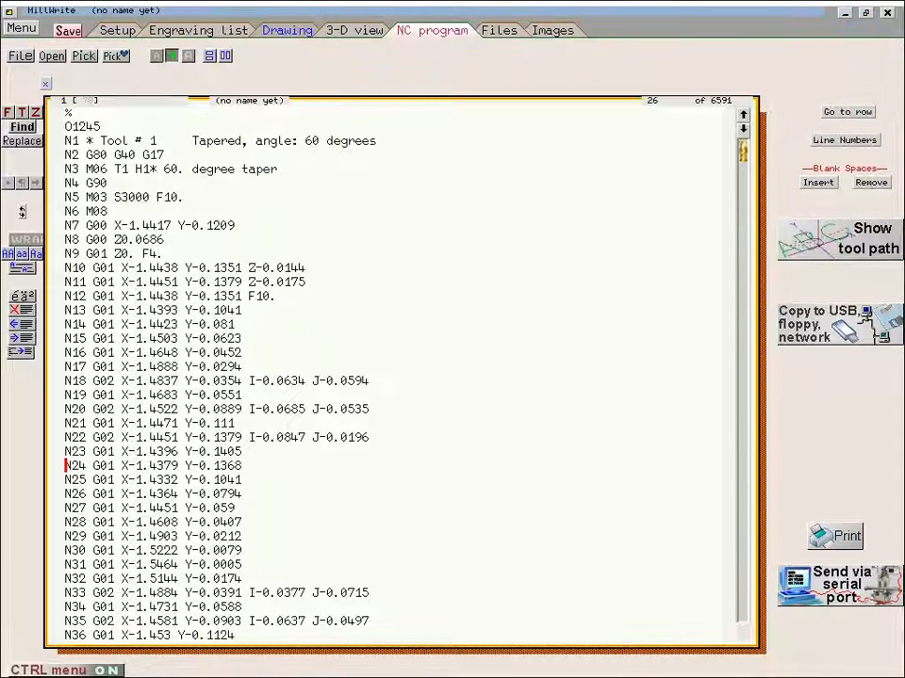